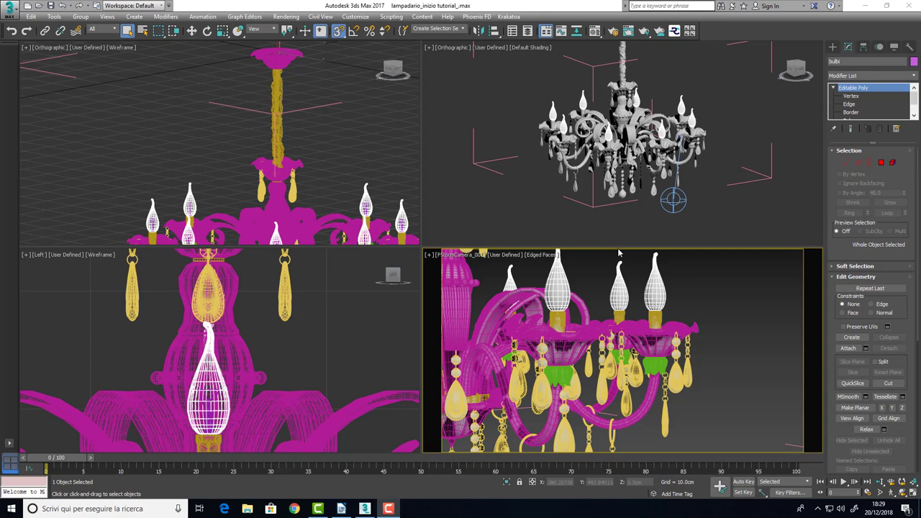
- Open the Material Editor with the environment map, move it aside, then close it
{"action": "left_click", "coordinate": [600, 35]}
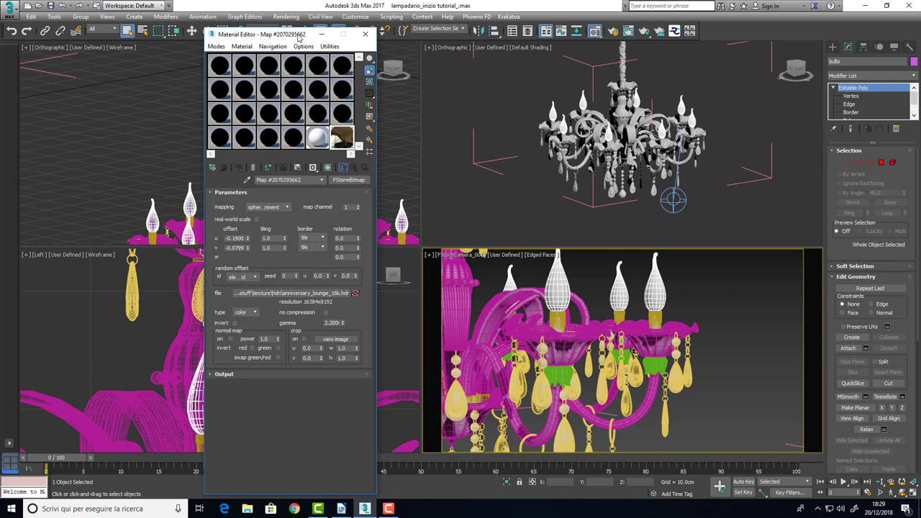
{"action": "left_click_drag", "start_coordinate": [293, 35], "coordinate": [263, 59]}
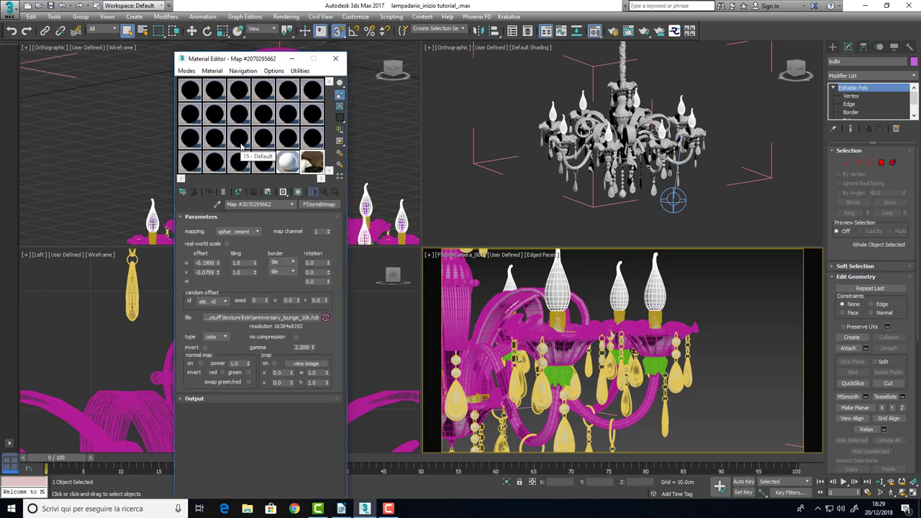
{"action": "left_click", "coordinate": [335, 58]}
- Show the anniversary_lounge HDR map in the FStorm Environment rollout beside the Material Editor
{"action": "left_click", "coordinate": [611, 34]}
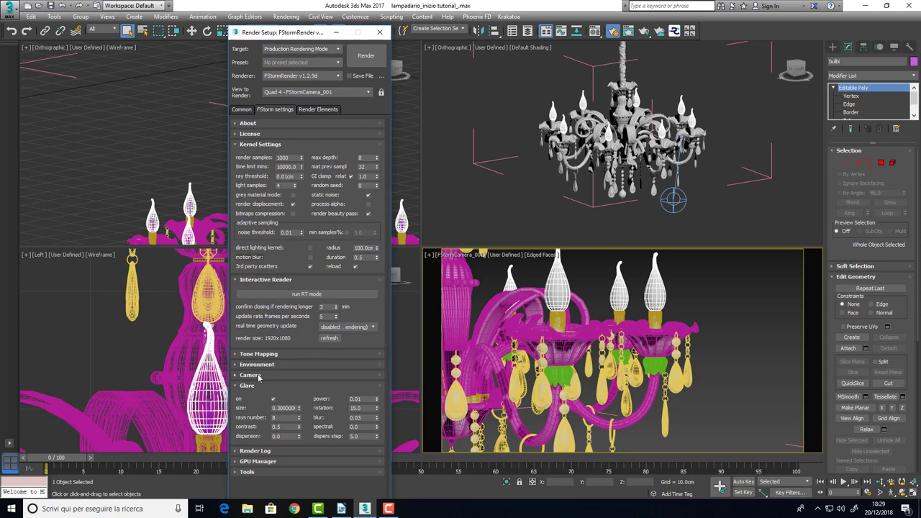
{"action": "left_click", "coordinate": [242, 365]}
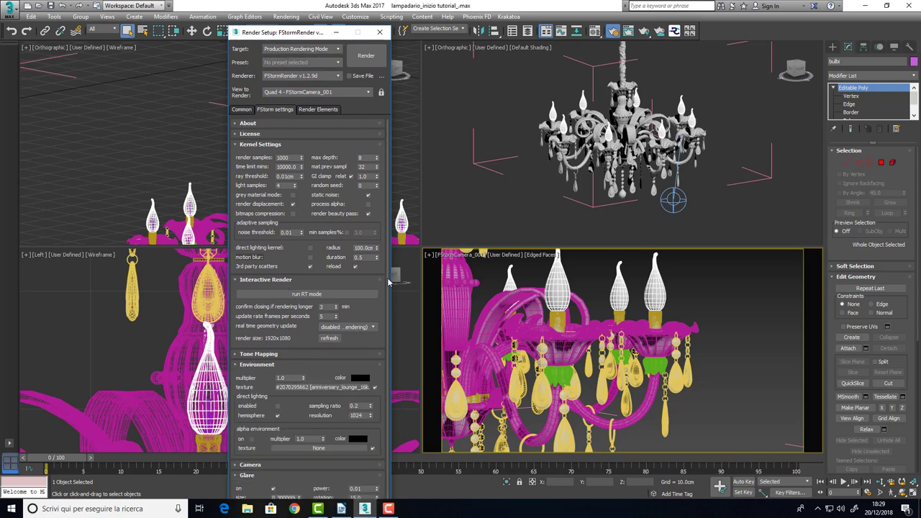
{"action": "left_click_drag", "start_coordinate": [390, 282], "coordinate": [395, 331]}
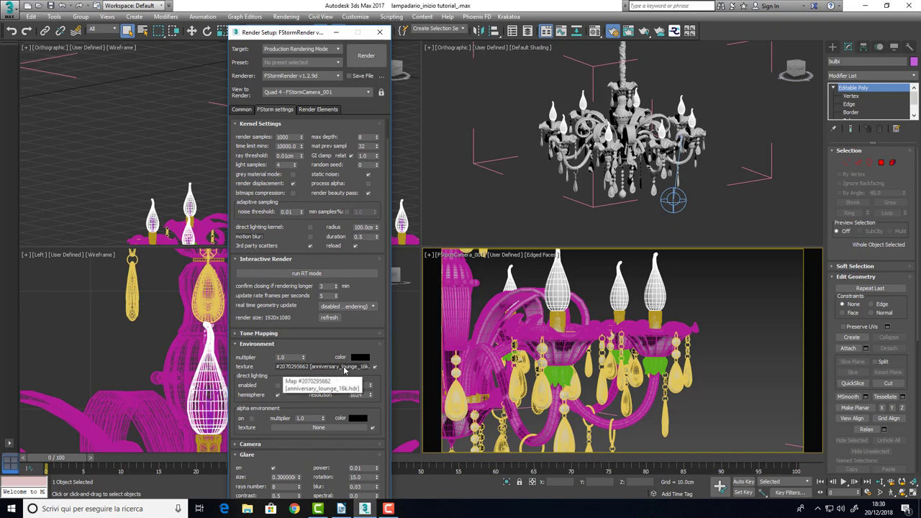
{"action": "left_click_drag", "start_coordinate": [315, 32], "coordinate": [438, 51]}
{"action": "left_click", "coordinate": [594, 35]}
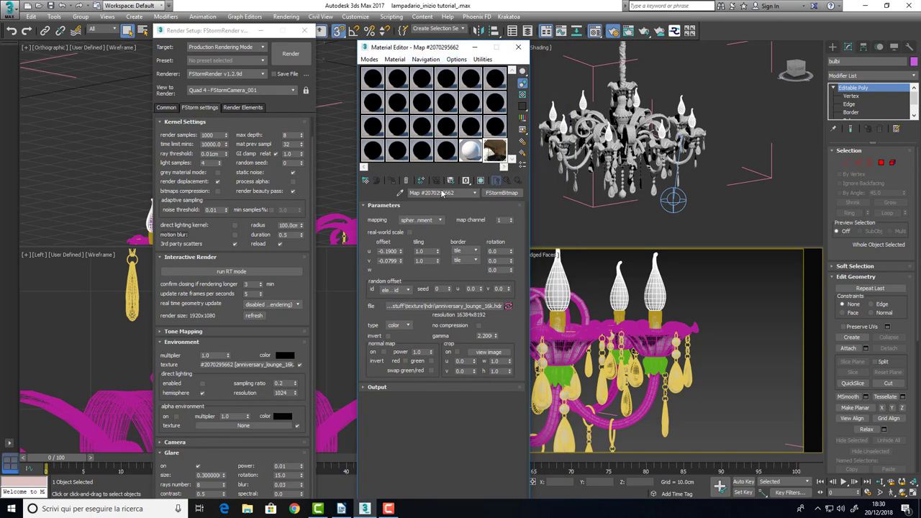
- Keep the environment map on spherical environment mapping and start an FStorm RT interactive render
{"action": "left_click_drag", "start_coordinate": [441, 49], "coordinate": [297, 44]}
{"action": "left_click", "coordinate": [297, 218]}
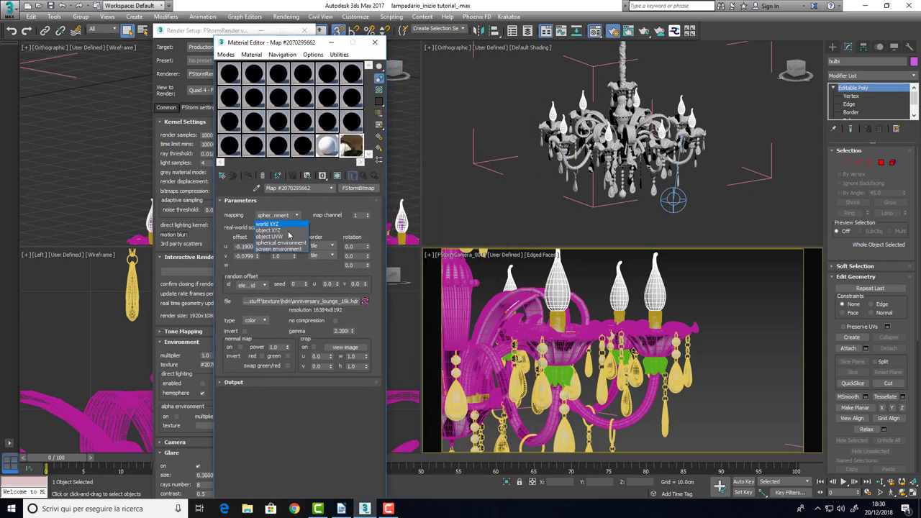
{"action": "left_click", "coordinate": [337, 226]}
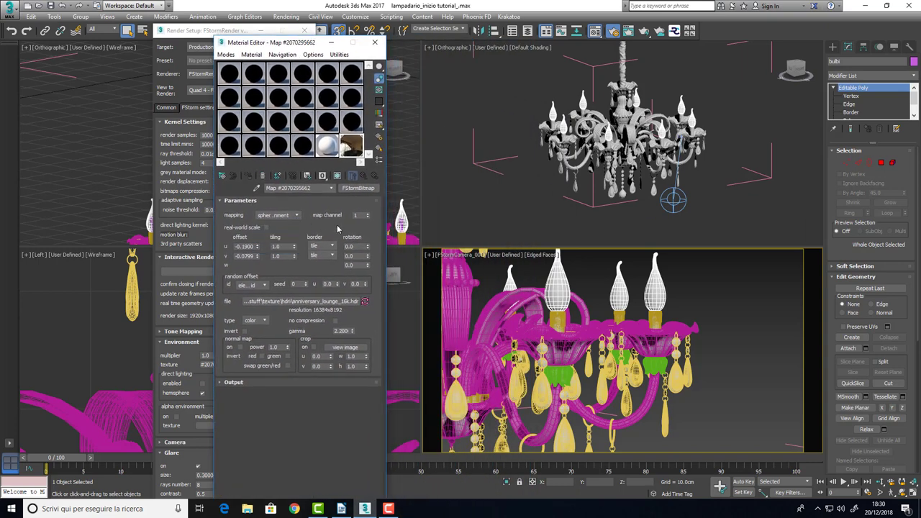
{"action": "left_click_drag", "start_coordinate": [187, 34], "coordinate": [121, 36]}
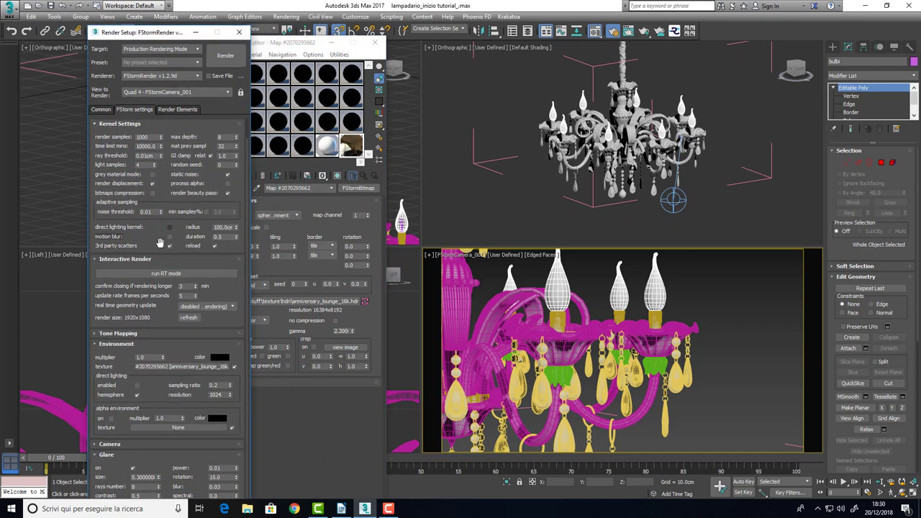
{"action": "left_click", "coordinate": [161, 275]}
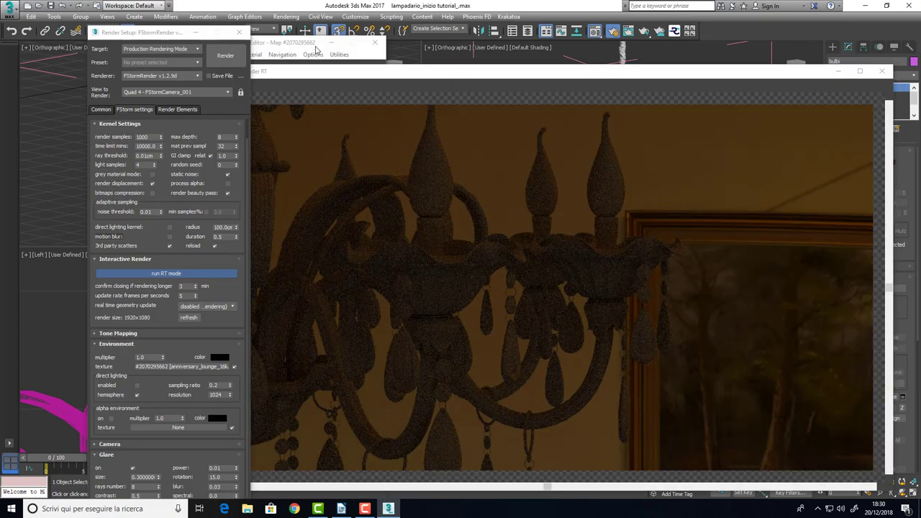
- Rearrange the RT render, Render Setup and Material Editor windows while the render reaches 1000 samples
{"action": "left_click", "coordinate": [305, 48]}
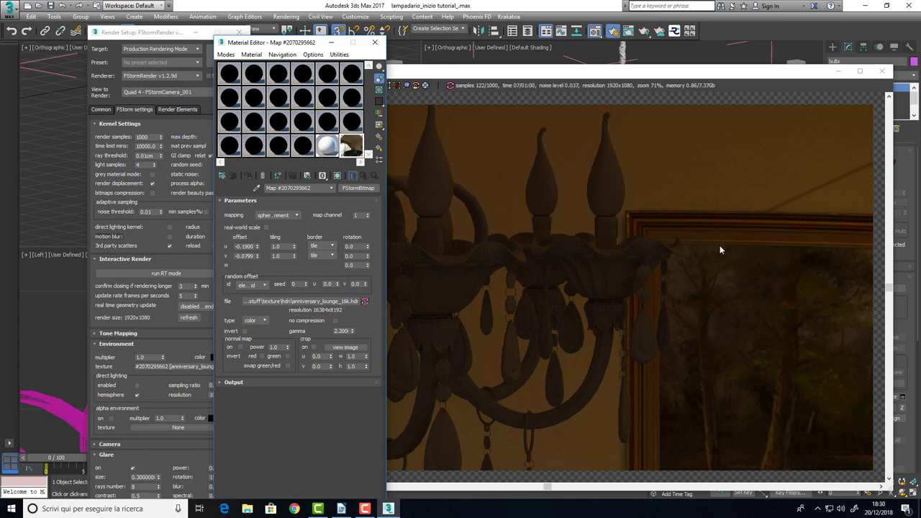
{"action": "left_click_drag", "start_coordinate": [689, 78], "coordinate": [691, 65]}
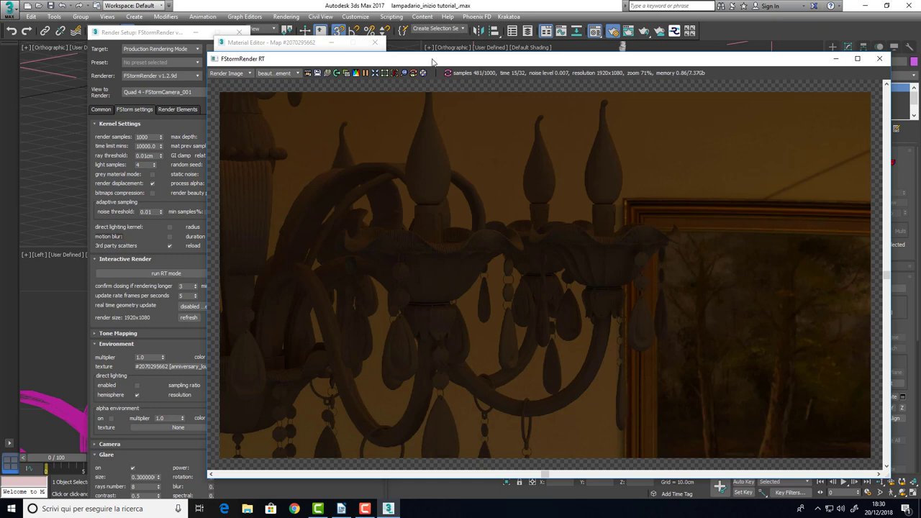
{"action": "left_click_drag", "start_coordinate": [447, 59], "coordinate": [489, 49]}
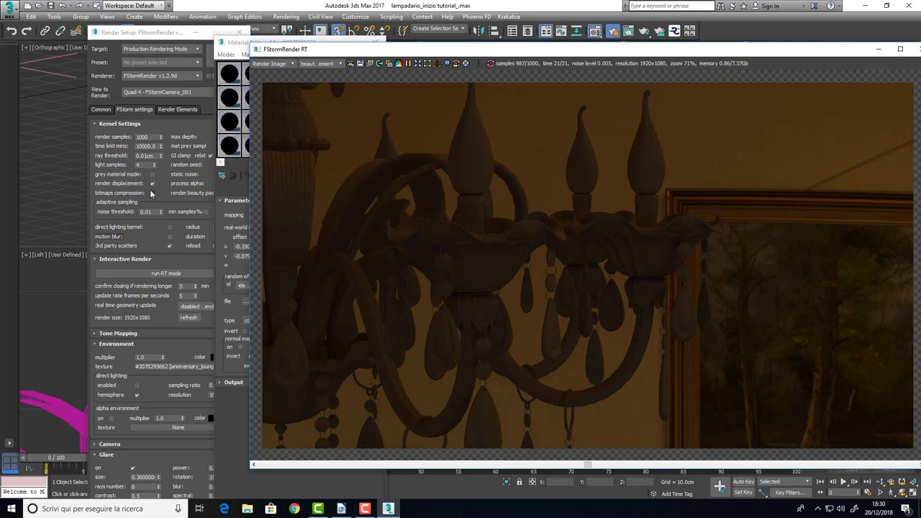
{"action": "left_click_drag", "start_coordinate": [160, 33], "coordinate": [134, 33]}
{"action": "left_click_drag", "start_coordinate": [344, 52], "coordinate": [494, 68]}
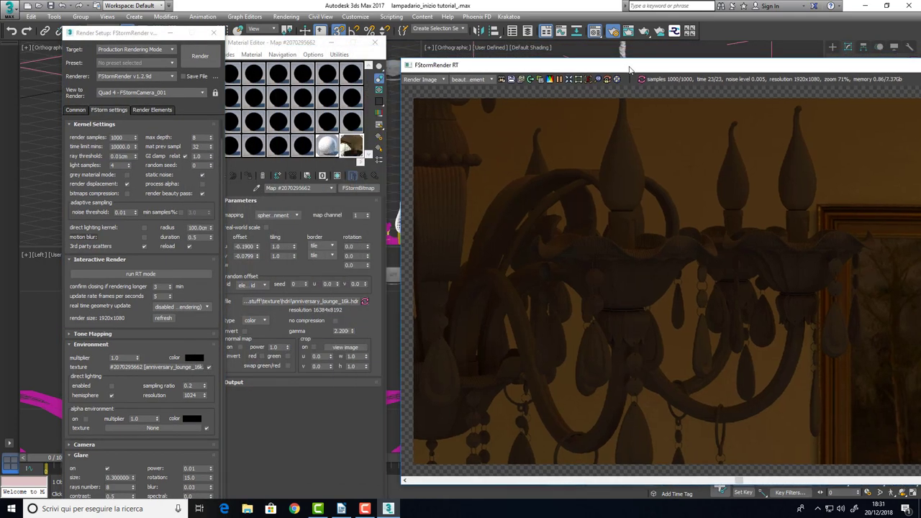
{"action": "left_click_drag", "start_coordinate": [628, 69], "coordinate": [415, 60]}
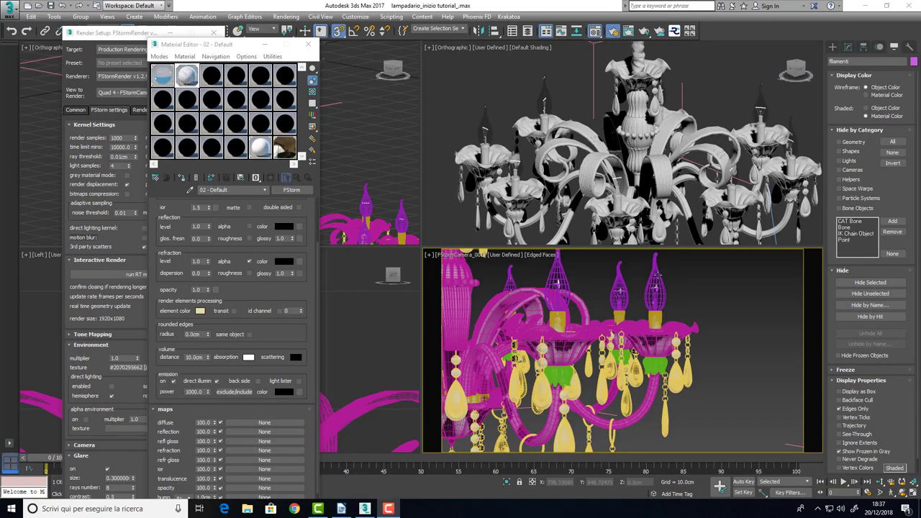
- Select the glass bulbs and inspect their 01 - Default material's white reflection and refraction
{"action": "left_click", "coordinate": [657, 276]}
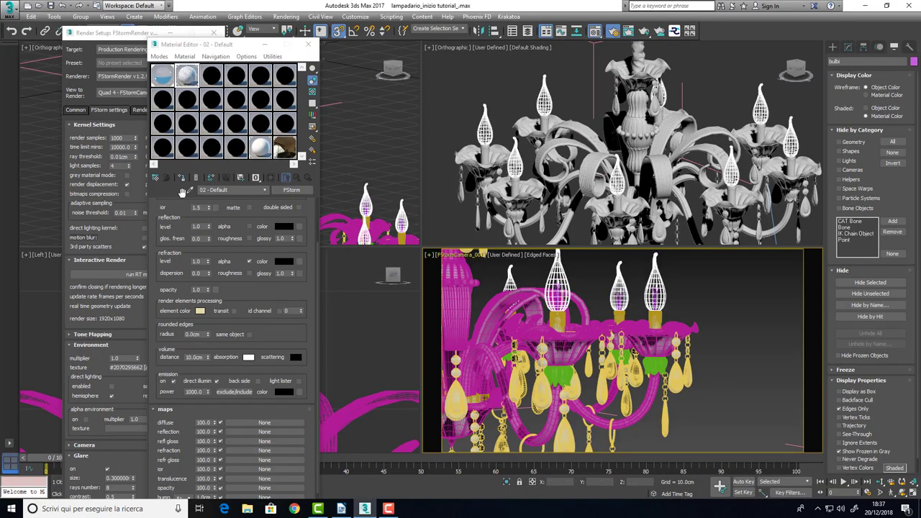
{"action": "left_click", "coordinate": [164, 80]}
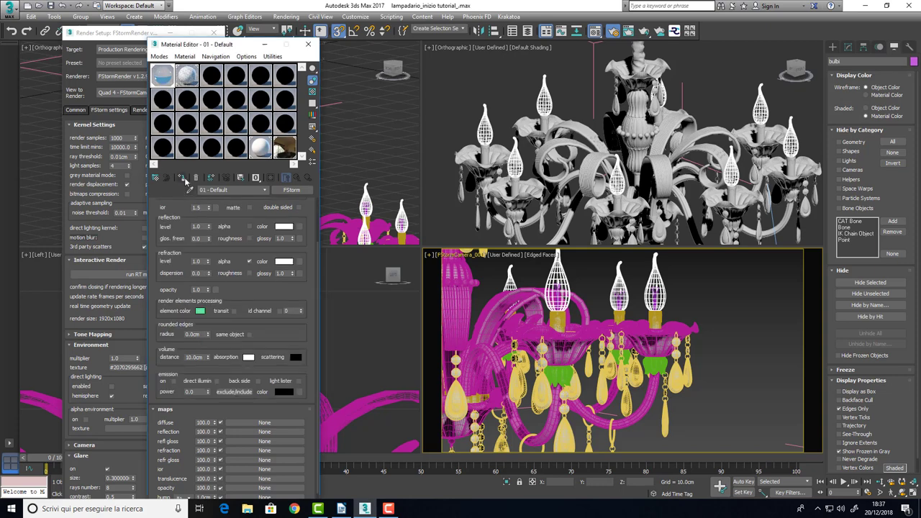
{"action": "scroll", "coordinate": [254, 309], "scroll_direction": "up", "scroll_amount": 1}
{"action": "scroll", "coordinate": [253, 309], "scroll_direction": "up", "scroll_amount": 5}
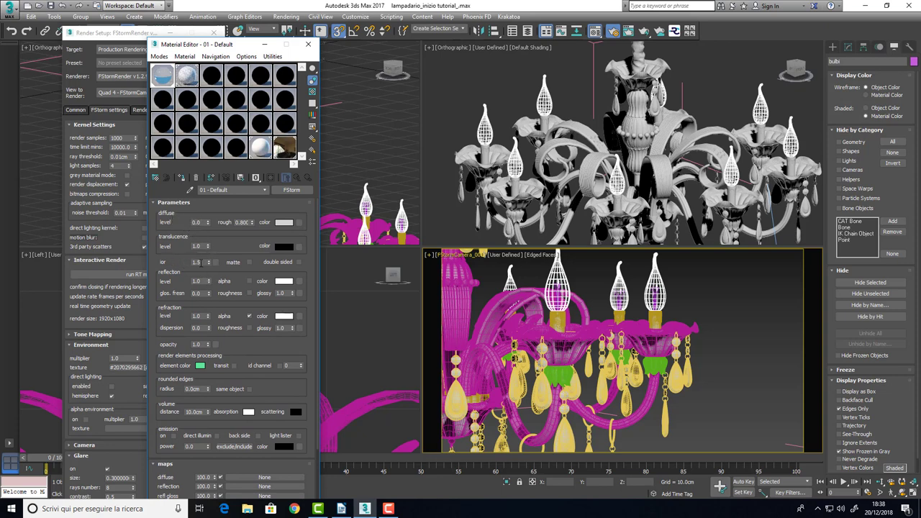
{"action": "scroll", "coordinate": [248, 288], "scroll_direction": "down", "scroll_amount": 3}
{"action": "scroll", "coordinate": [250, 286], "scroll_direction": "up", "scroll_amount": 1}
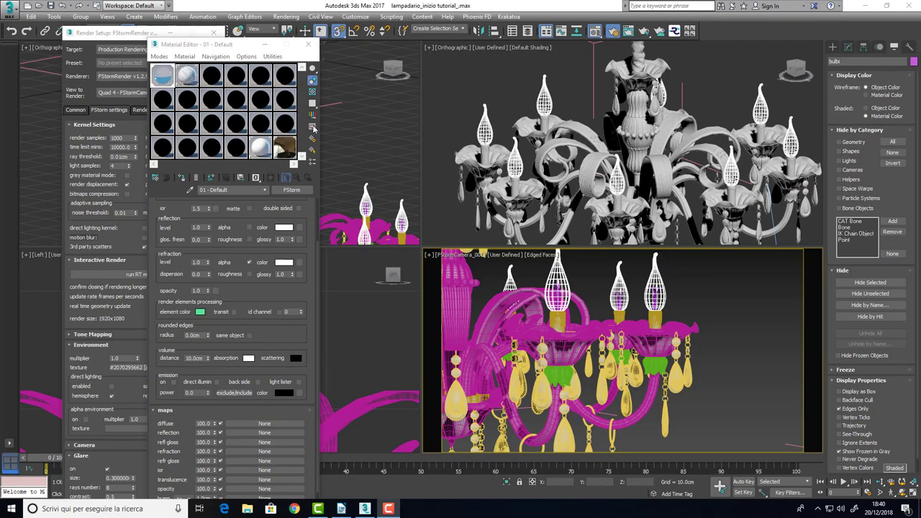
{"action": "left_click_drag", "start_coordinate": [115, 33], "coordinate": [81, 54]}
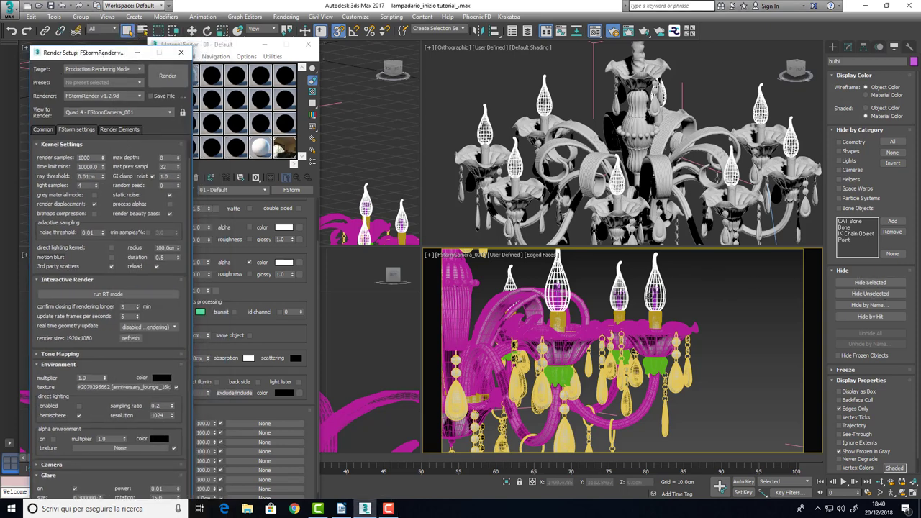
- Hide the glass bulbs, select the filament and show its 02 - Default emissive material
{"action": "left_click", "coordinate": [858, 284]}
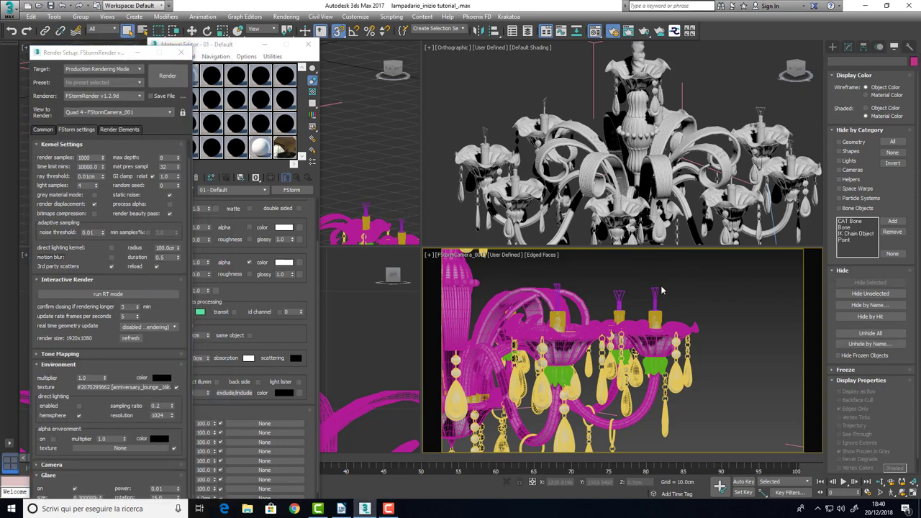
{"action": "left_click", "coordinate": [654, 289]}
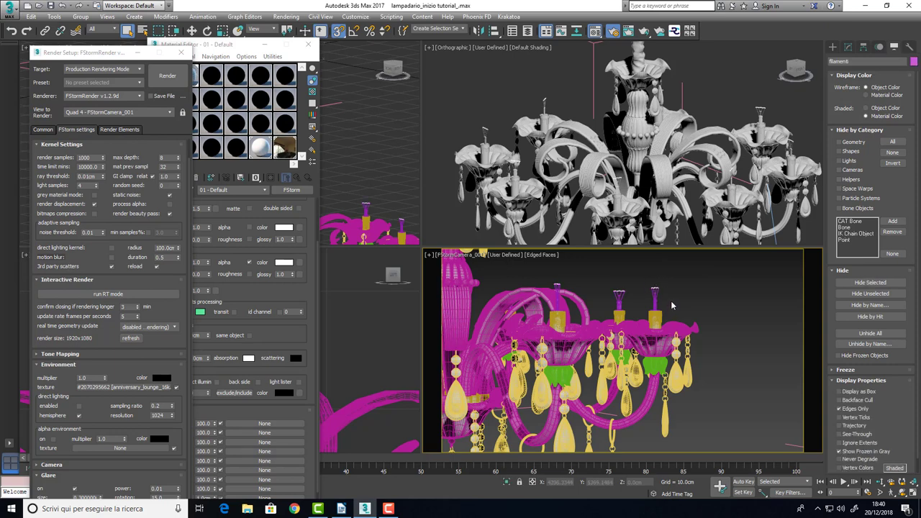
{"action": "key", "text": "m"}
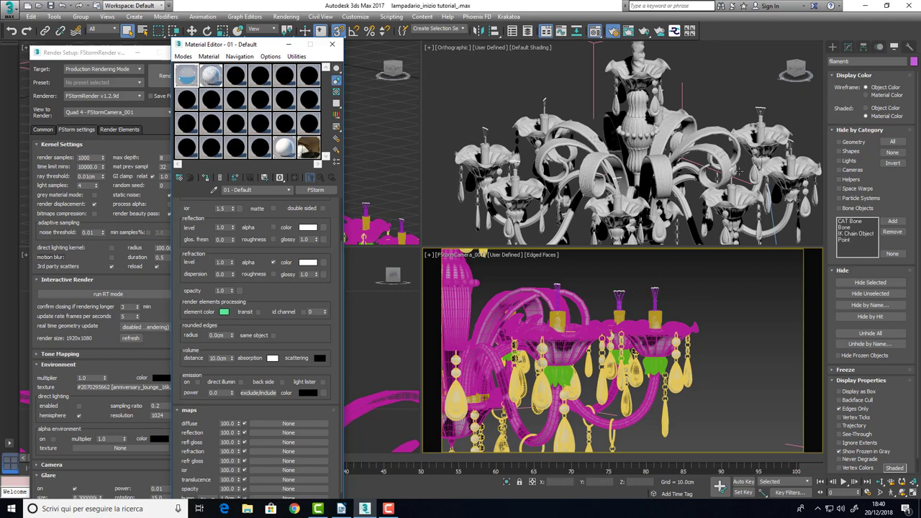
{"action": "scroll", "coordinate": [748, 106], "scroll_direction": "up", "scroll_amount": 5}
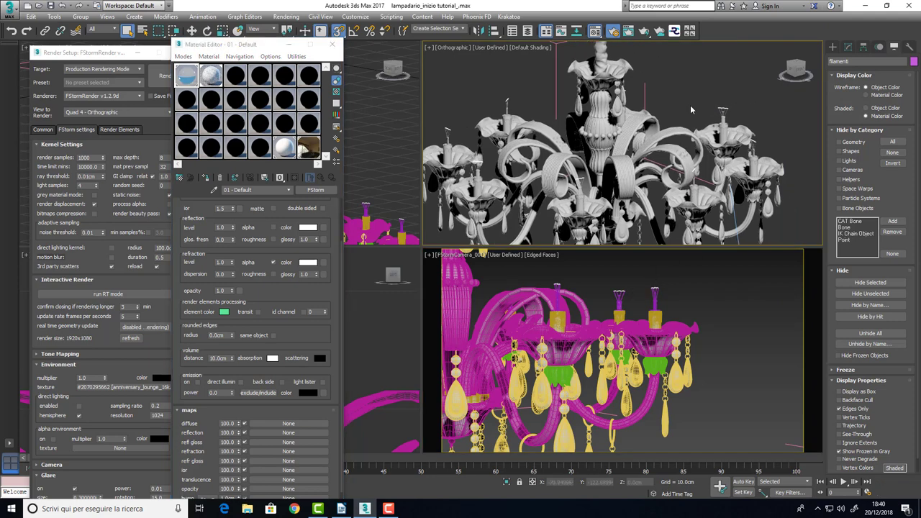
{"action": "scroll", "coordinate": [696, 119], "scroll_direction": "up", "scroll_amount": 6}
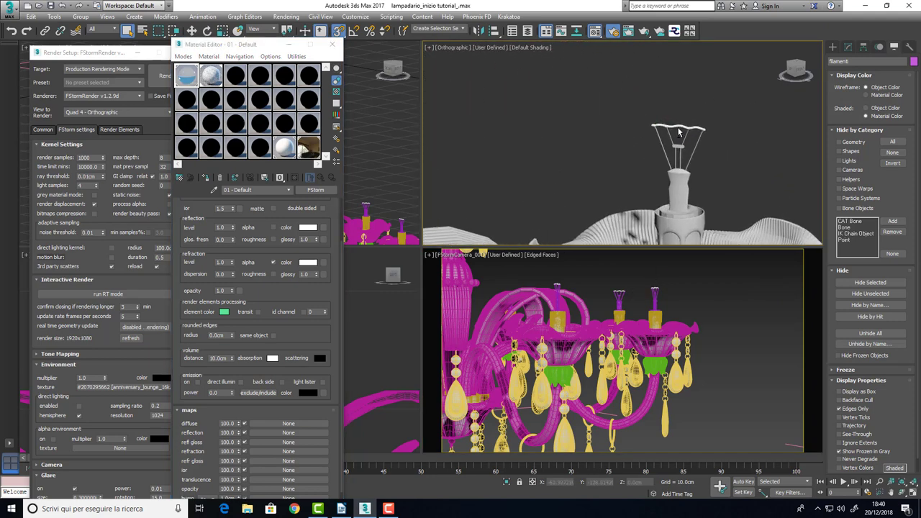
{"action": "left_click", "coordinate": [206, 74]}
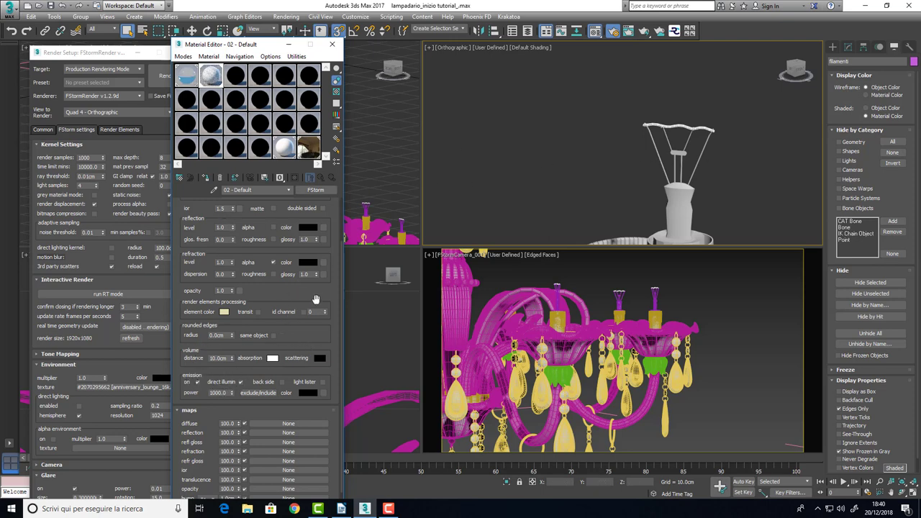
- Enable 02 - Default emission in pure white (255, 255, 255) and activate the FStormCamera_001 view
{"action": "scroll", "coordinate": [205, 338], "scroll_direction": "down", "scroll_amount": 1}
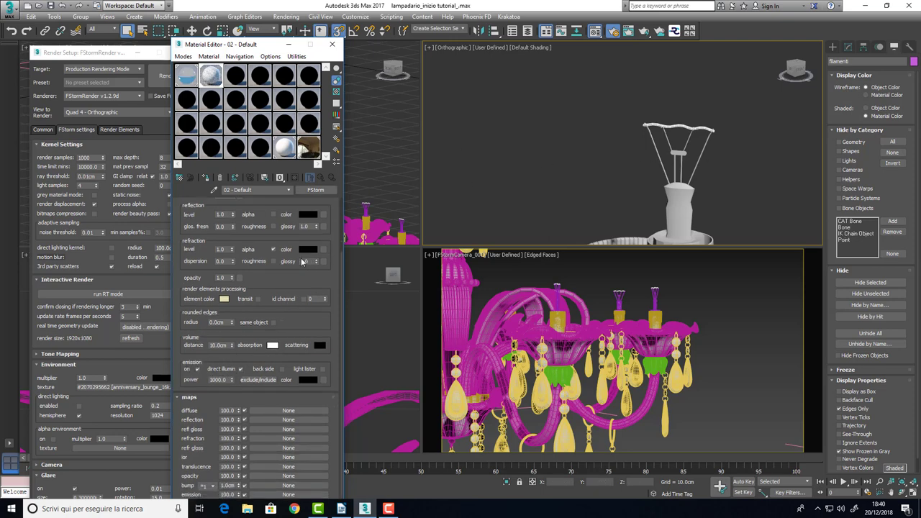
{"action": "left_click", "coordinate": [197, 370]}
{"action": "left_click", "coordinate": [308, 380]}
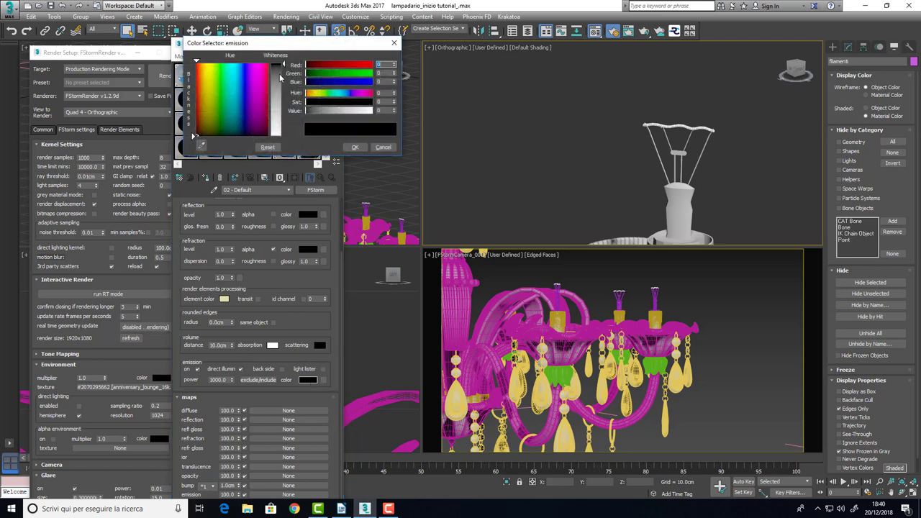
{"action": "left_click_drag", "start_coordinate": [280, 79], "coordinate": [283, 135]}
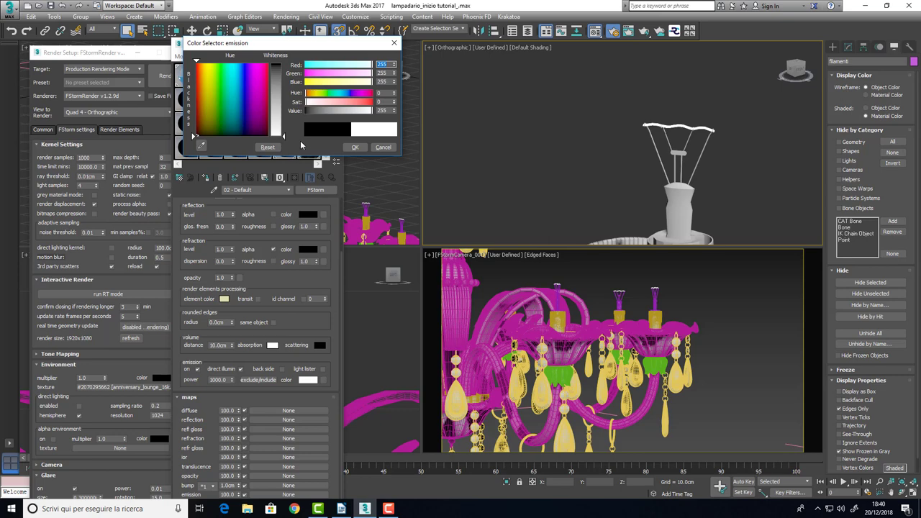
{"action": "left_click", "coordinate": [356, 148]}
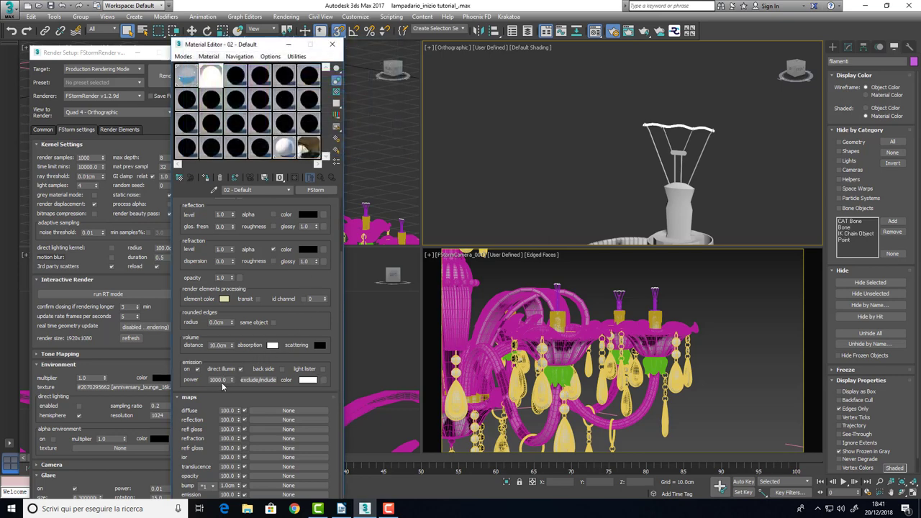
{"action": "left_click", "coordinate": [750, 270]}
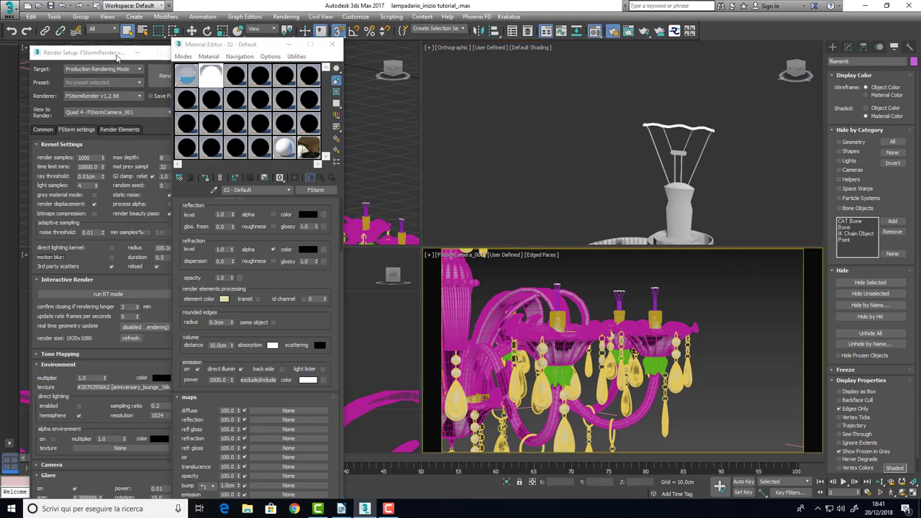
- Start the interactive render and tint the 02 - Default emission colour a warm pale yellow
{"action": "left_click_drag", "start_coordinate": [108, 56], "coordinate": [105, 45]}
{"action": "left_click", "coordinate": [110, 285]}
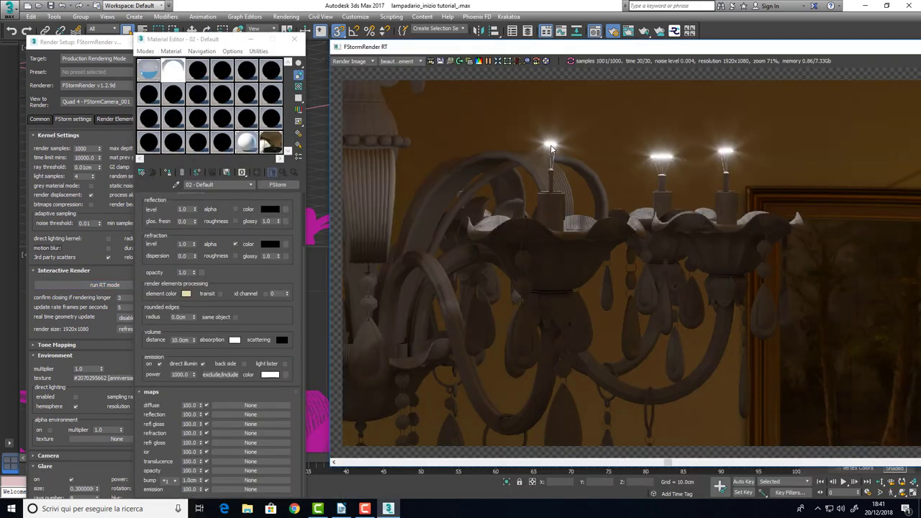
{"action": "left_click", "coordinate": [270, 374]}
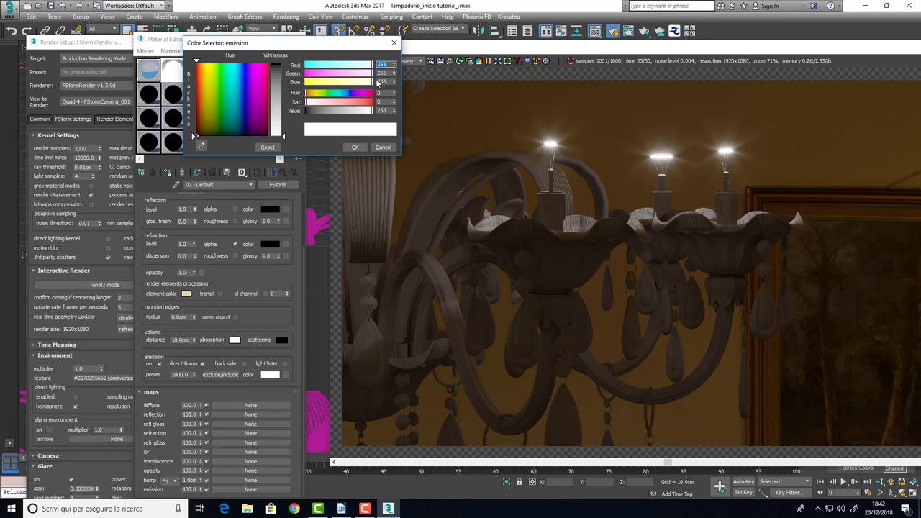
{"action": "left_click_drag", "start_coordinate": [373, 73], "coordinate": [365, 85]}
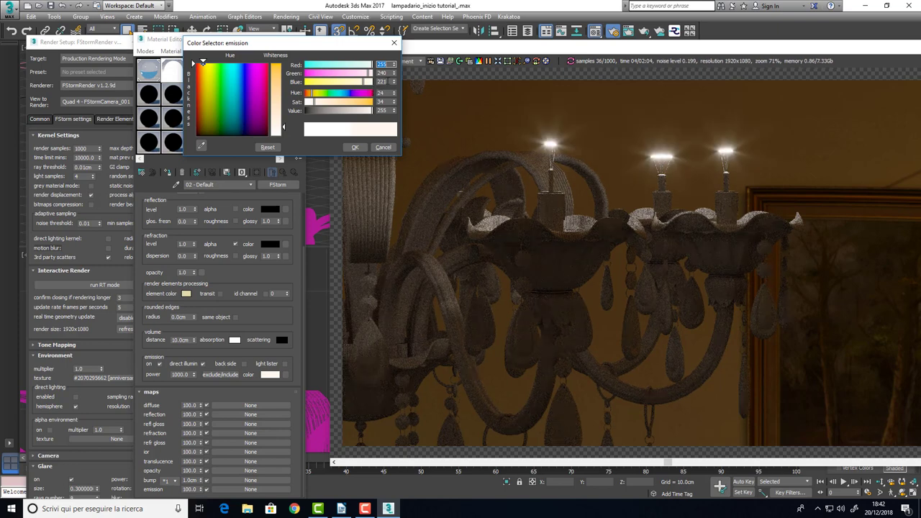
{"action": "left_click_drag", "start_coordinate": [368, 77], "coordinate": [342, 87]}
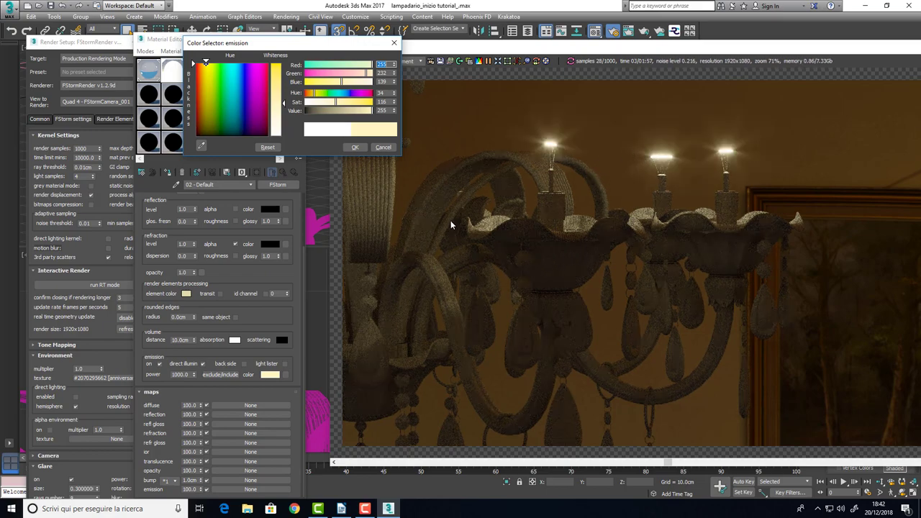
{"action": "left_click", "coordinate": [351, 148]}
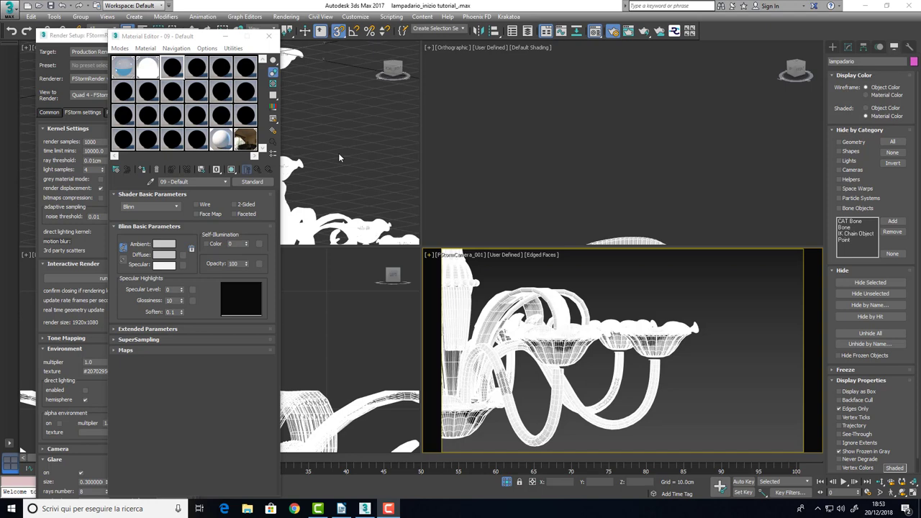
- Convert 09 - Default to an FStorm material with diffuse level 0.0
{"action": "left_click", "coordinate": [256, 183]}
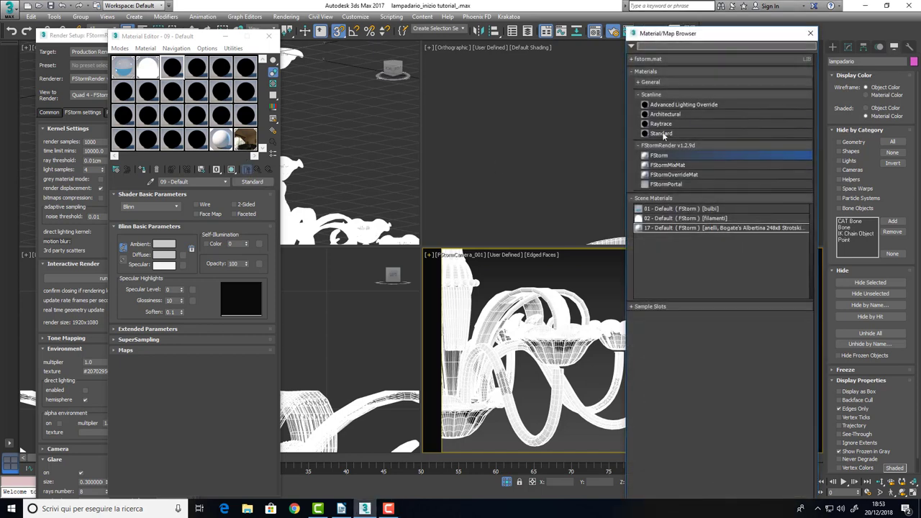
{"action": "double_click", "coordinate": [666, 159]}
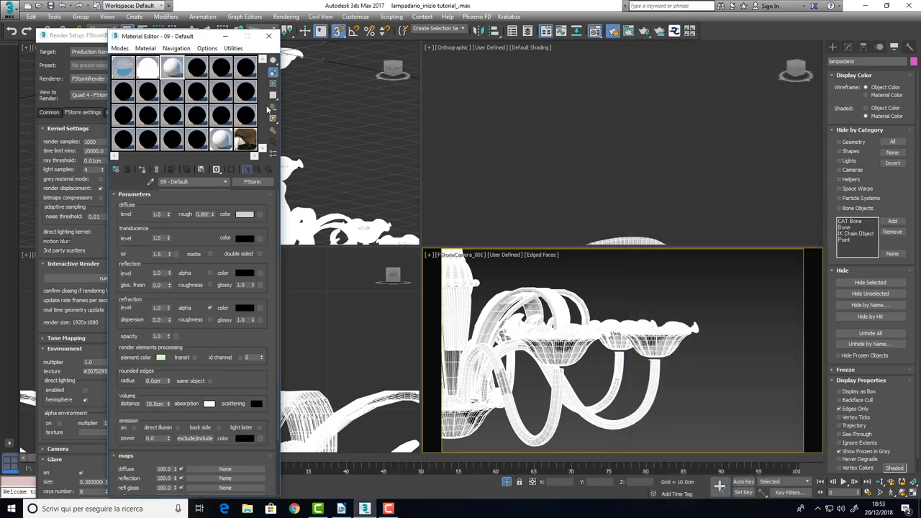
{"action": "right_click", "coordinate": [167, 214]}
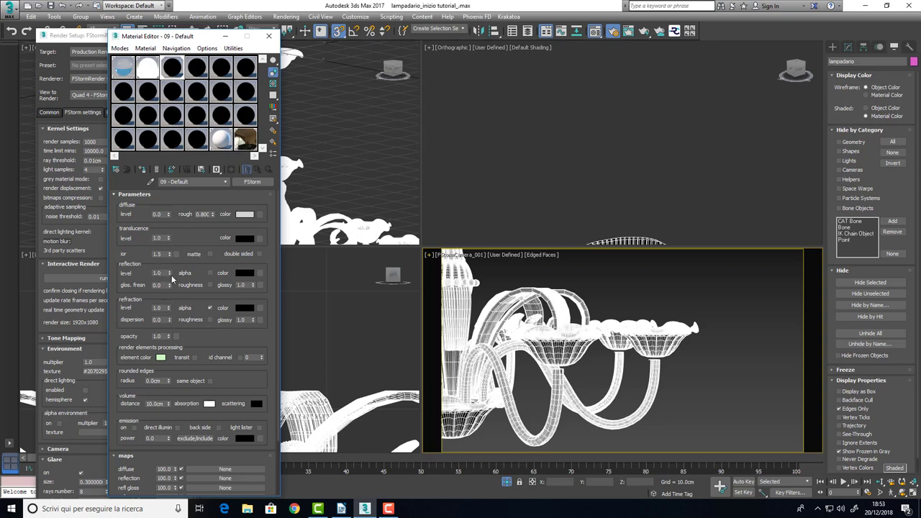
- Set the reflection and refraction colours to white
{"action": "left_click", "coordinate": [245, 273]}
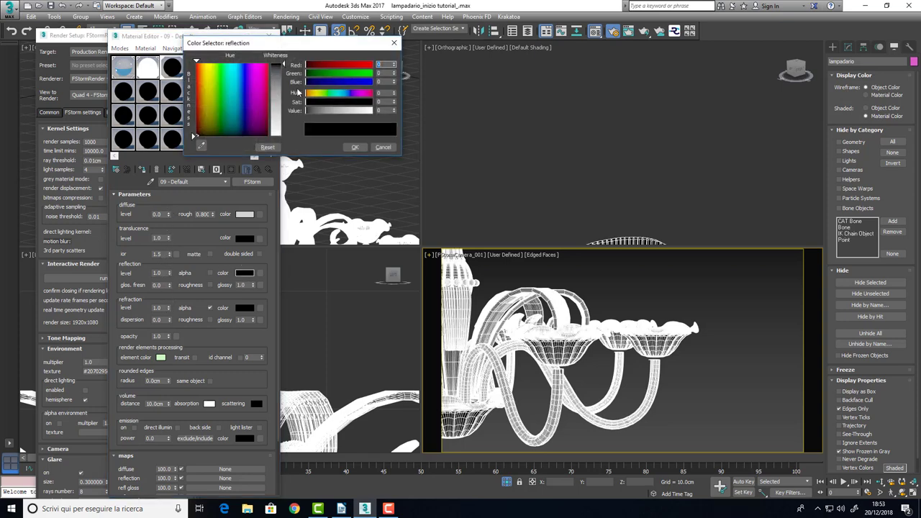
{"action": "left_click_drag", "start_coordinate": [308, 110], "coordinate": [371, 111]}
{"action": "left_click", "coordinate": [354, 147]}
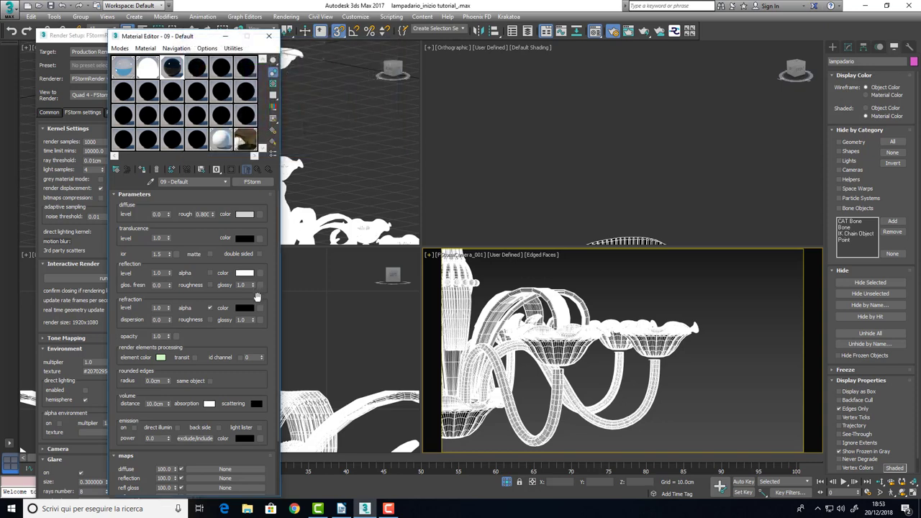
{"action": "left_click", "coordinate": [245, 308]}
{"action": "left_click_drag", "start_coordinate": [276, 92], "coordinate": [276, 135]}
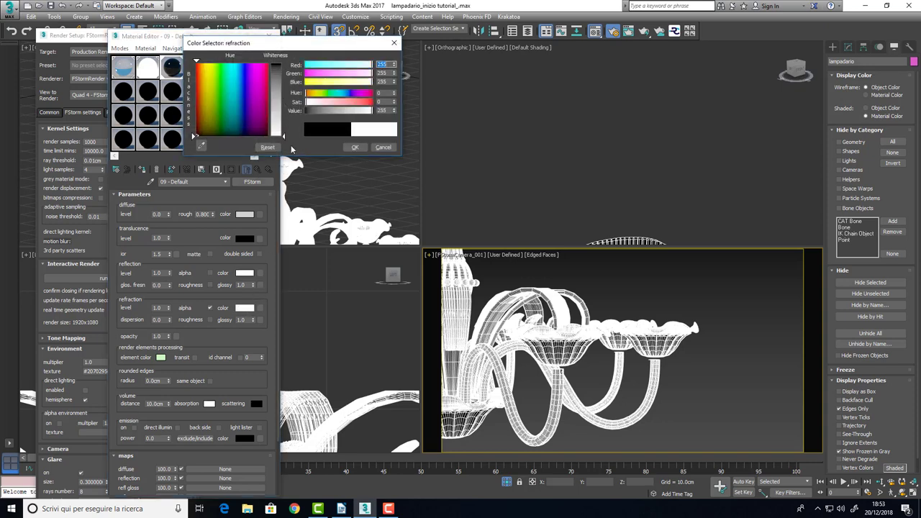
{"action": "left_click", "coordinate": [355, 147]}
- Set the volume absorption colour to red
{"action": "scroll", "coordinate": [223, 323], "scroll_direction": "down", "scroll_amount": 3}
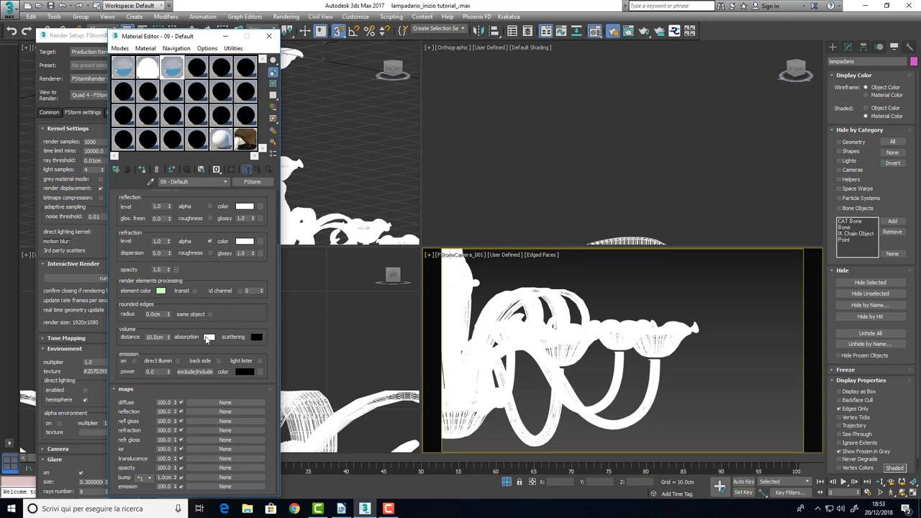
{"action": "left_click", "coordinate": [209, 338]}
{"action": "left_click", "coordinate": [275, 67]}
{"action": "left_click", "coordinate": [356, 147]}
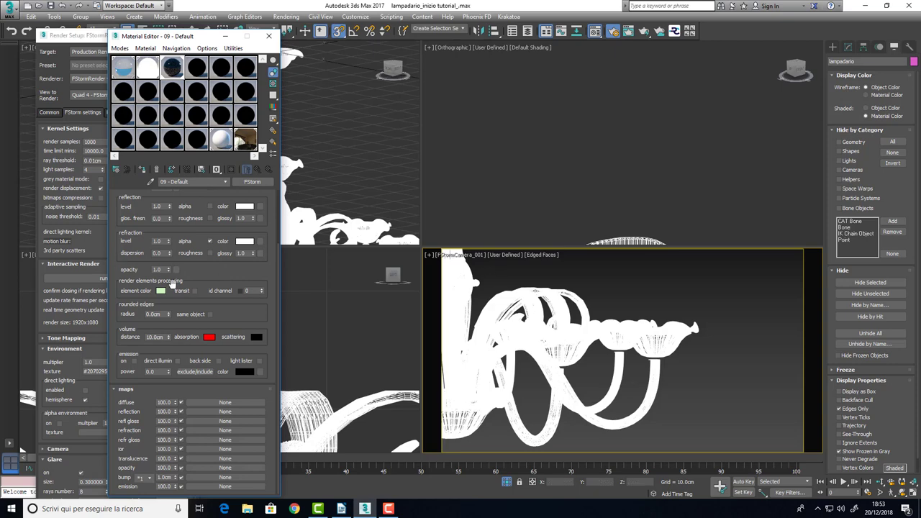
- Restart the interactive render and arrange the render and Material Editor windows
{"action": "left_click", "coordinate": [81, 279]}
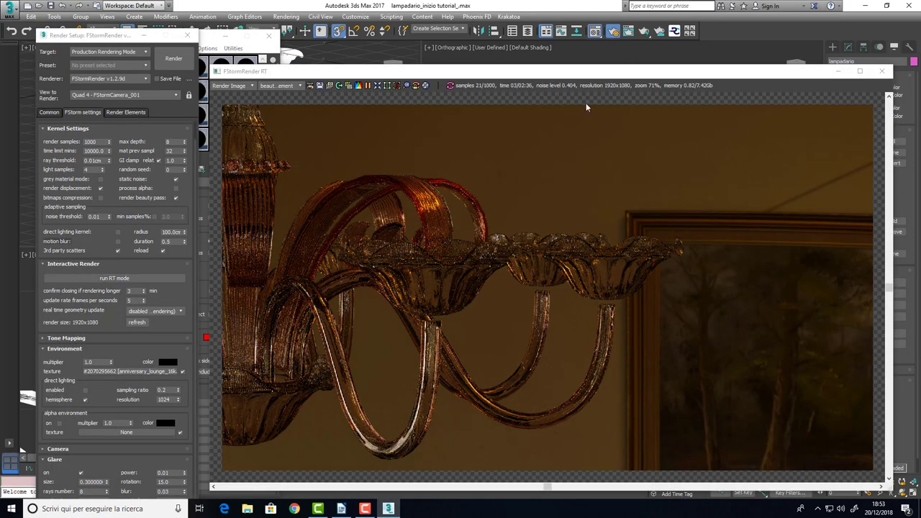
{"action": "left_click_drag", "start_coordinate": [565, 72], "coordinate": [642, 49]}
{"action": "left_click", "coordinate": [234, 35]}
{"action": "left_click_drag", "start_coordinate": [233, 35], "coordinate": [221, 33]}
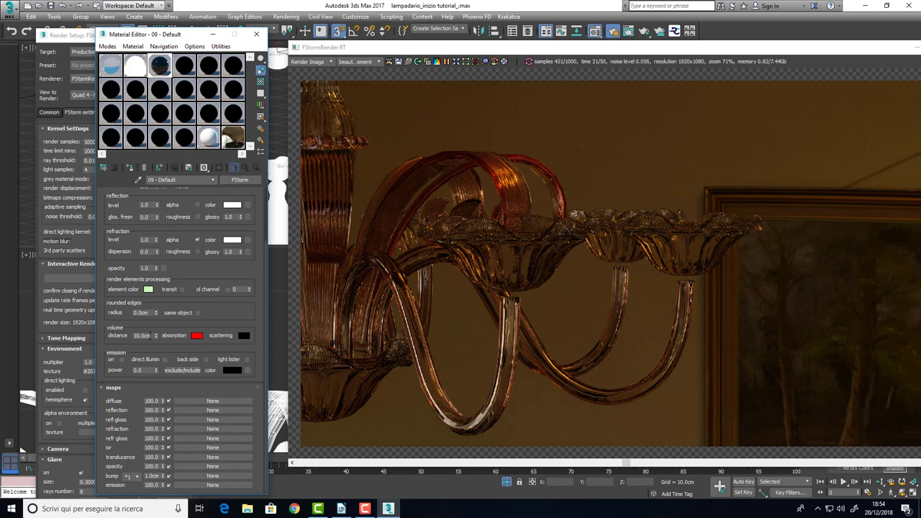
- Try volume distances of 5 cm and 2 cm, settling on 1 cm for deep red glass
{"action": "double_click", "coordinate": [143, 336]}
{"action": "type", "text": "5"}
{"action": "key", "text": "Return"}
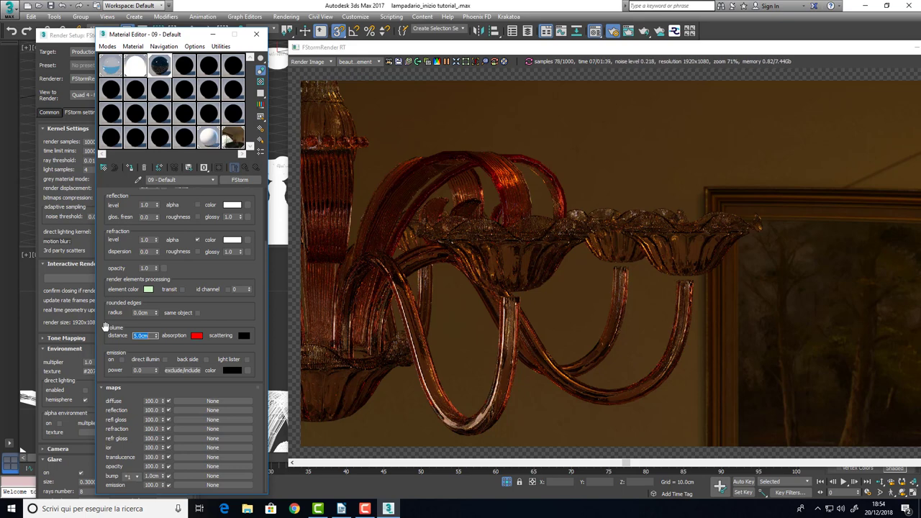
{"action": "type", "text": "2"}
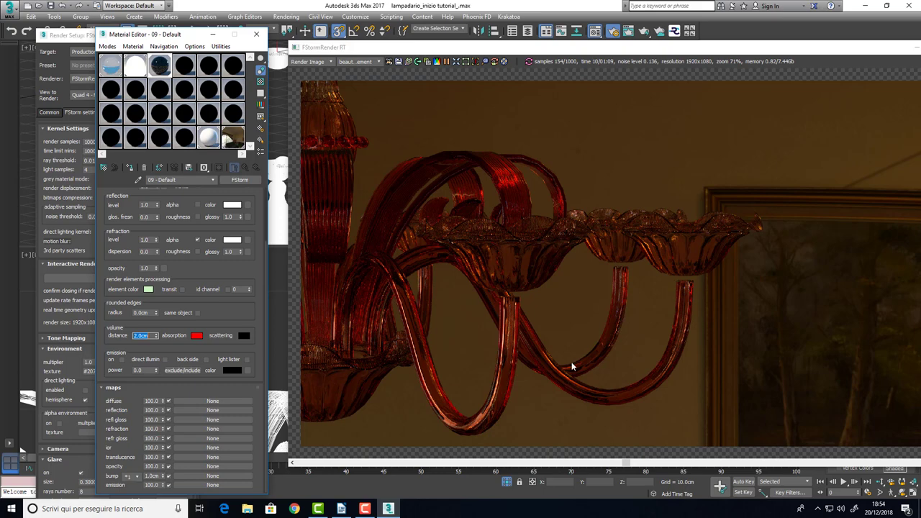
{"action": "type", "text": "1"}
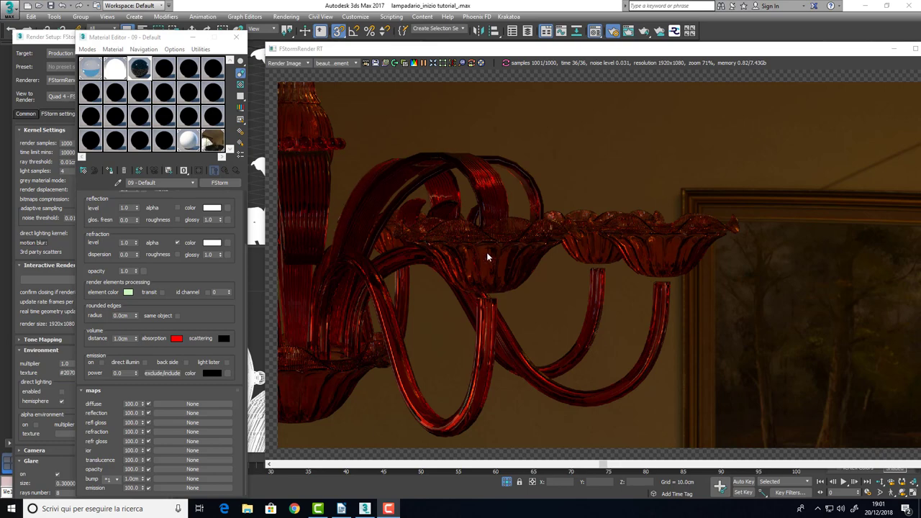
- Close the render window and add an OpenSubdiv modifier to the lampadario object
{"action": "left_click_drag", "start_coordinate": [782, 51], "coordinate": [644, 67]}
{"action": "left_click", "coordinate": [654, 66]}
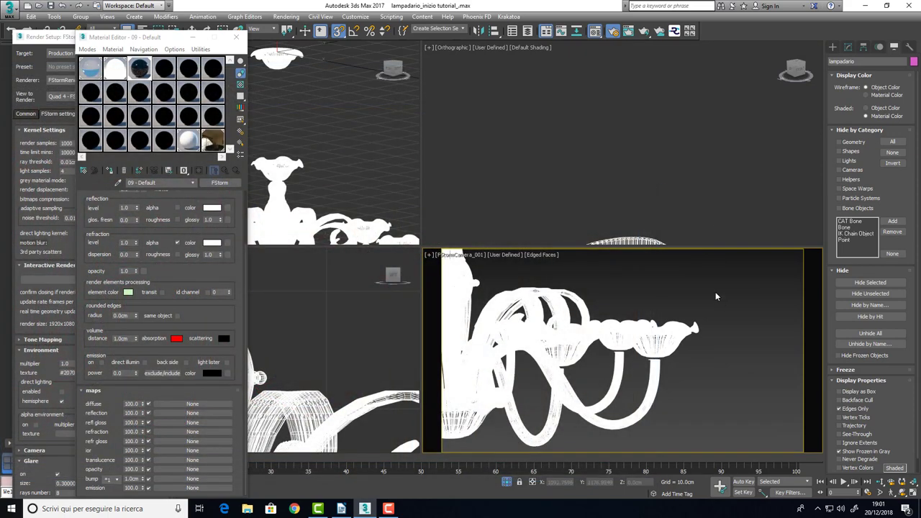
{"action": "left_click", "coordinate": [848, 48]}
{"action": "left_click", "coordinate": [913, 75]}
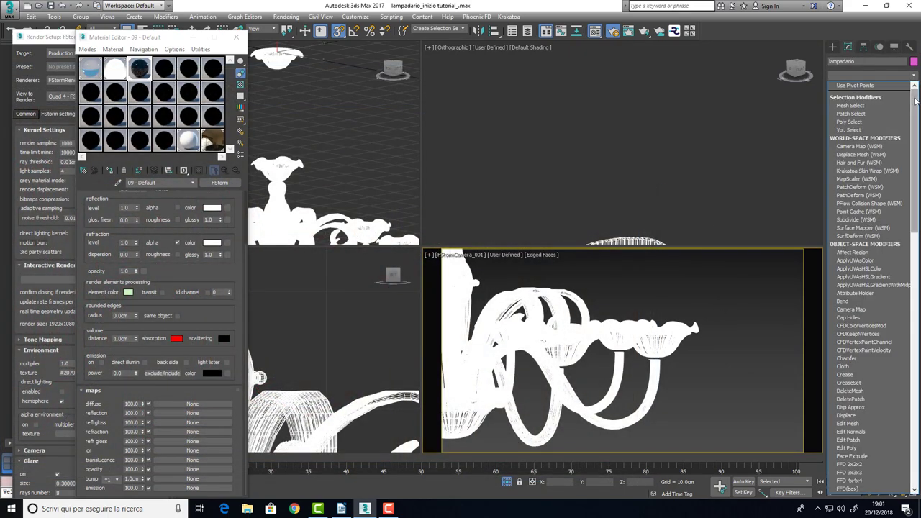
{"action": "scroll", "coordinate": [874, 288], "scroll_direction": "down", "scroll_amount": 8}
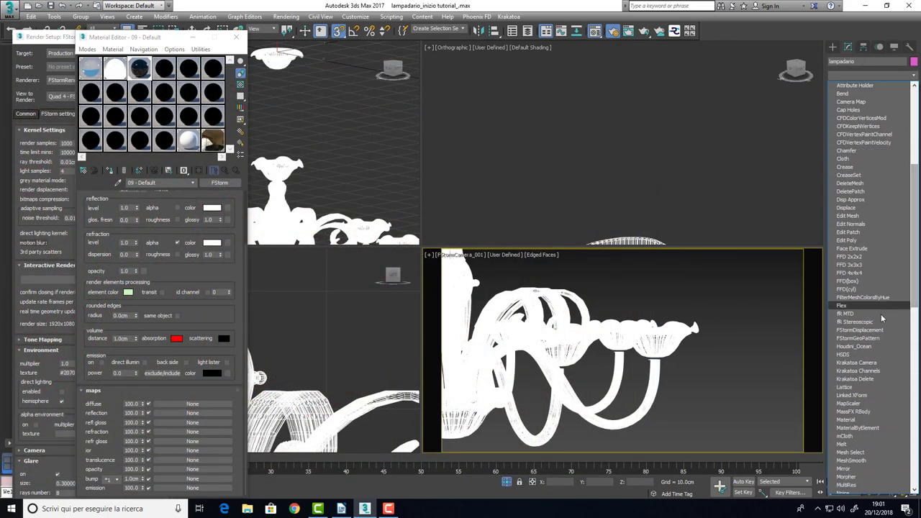
{"action": "left_click_drag", "start_coordinate": [915, 274], "coordinate": [916, 299]}
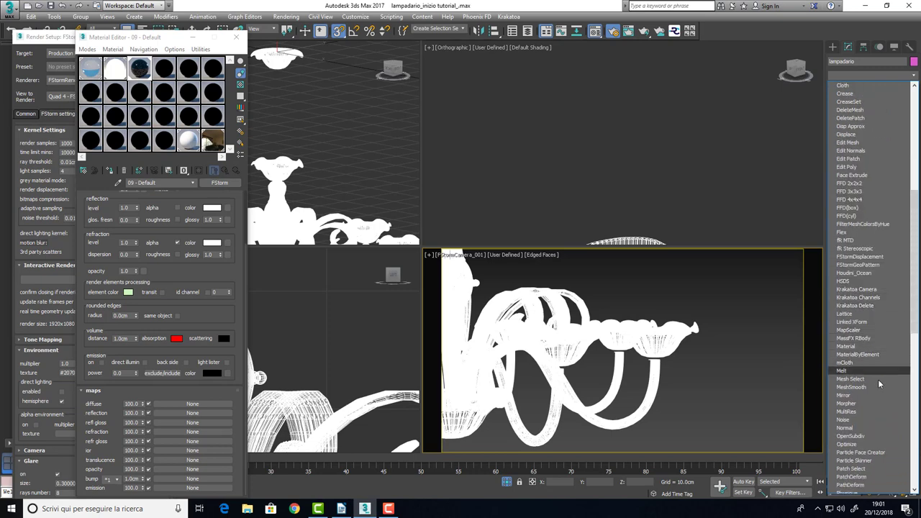
{"action": "left_click", "coordinate": [859, 436]}
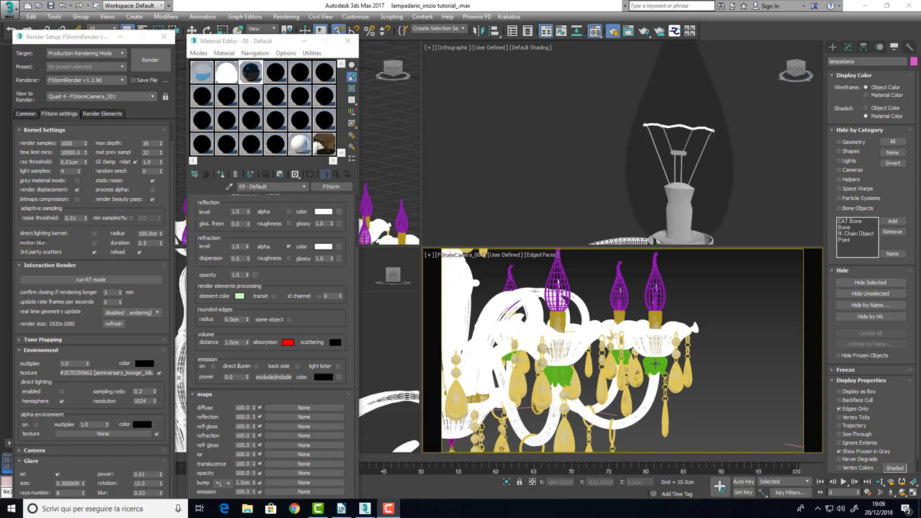
- Turn off edged faces in the camera view, isolate both candle objects, and load their 04 - Default material
{"action": "left_click", "coordinate": [544, 254]}
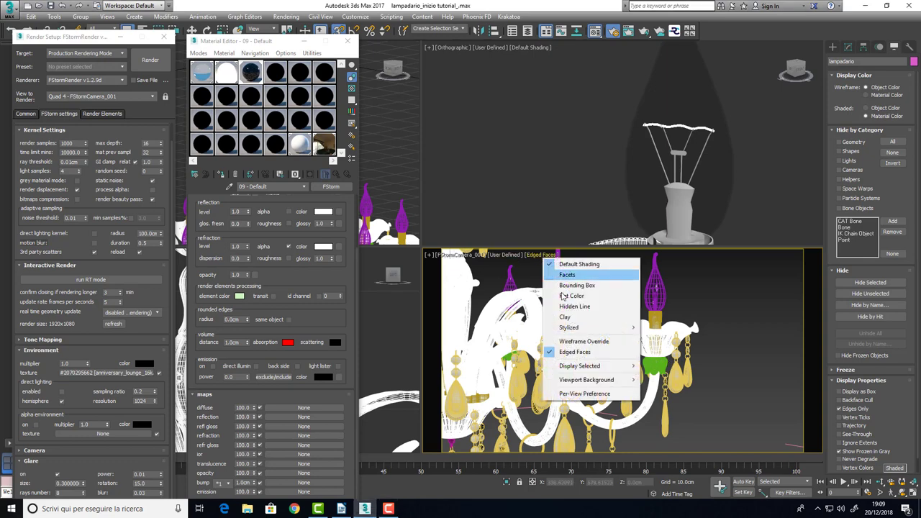
{"action": "left_click", "coordinate": [575, 350]}
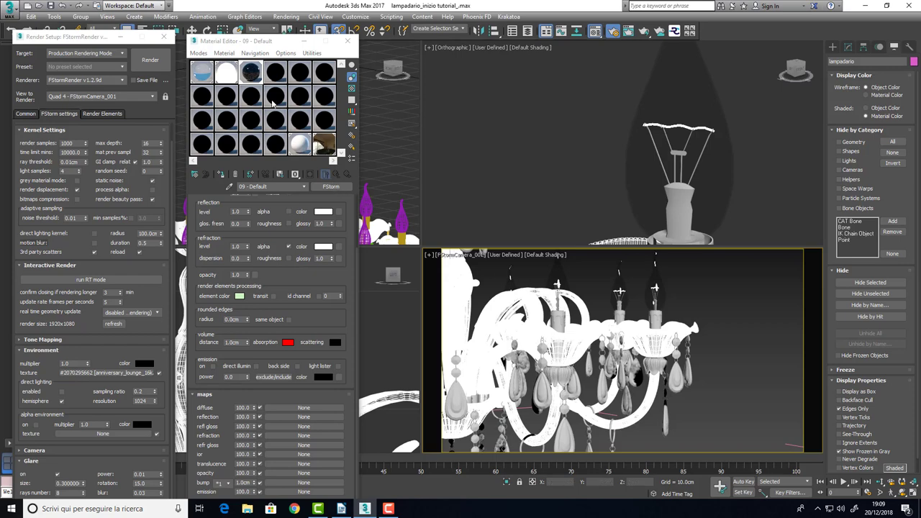
{"action": "left_click", "coordinate": [657, 325]}
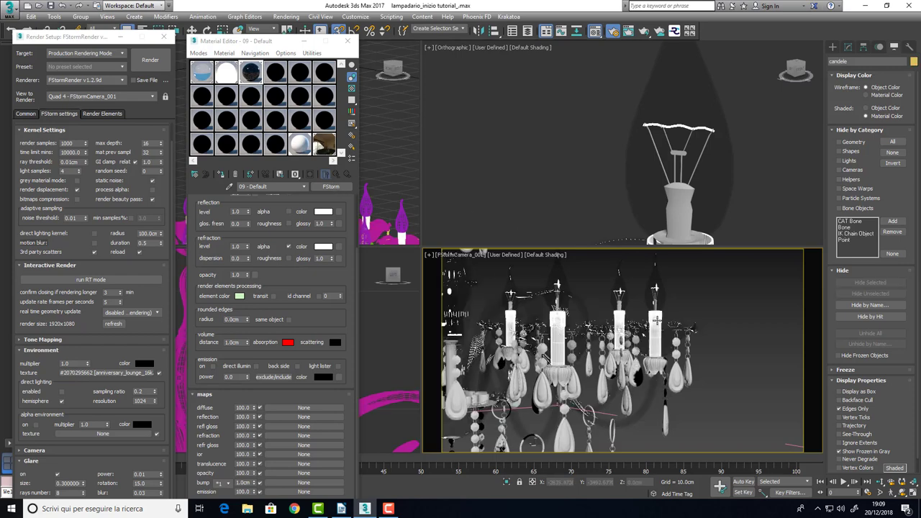
{"action": "left_click", "coordinate": [656, 366], "text": "ctrl"}
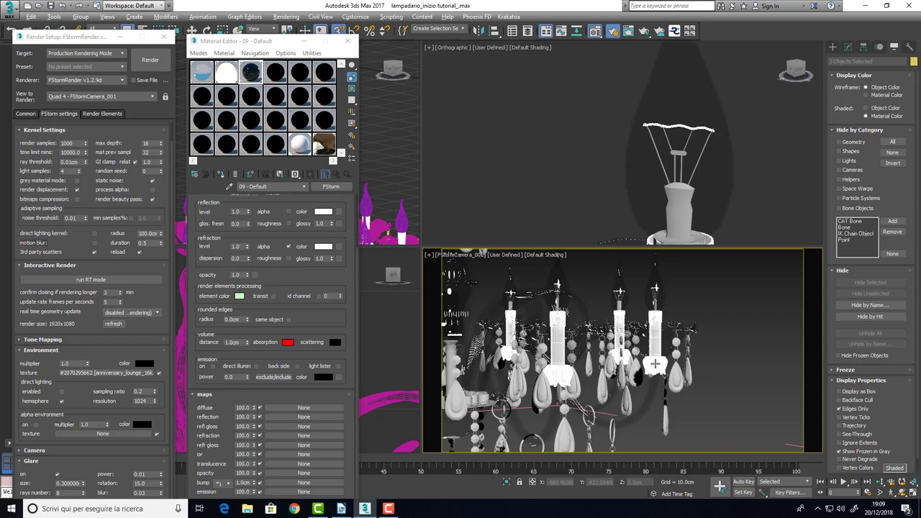
{"action": "key", "text": "alt+q"}
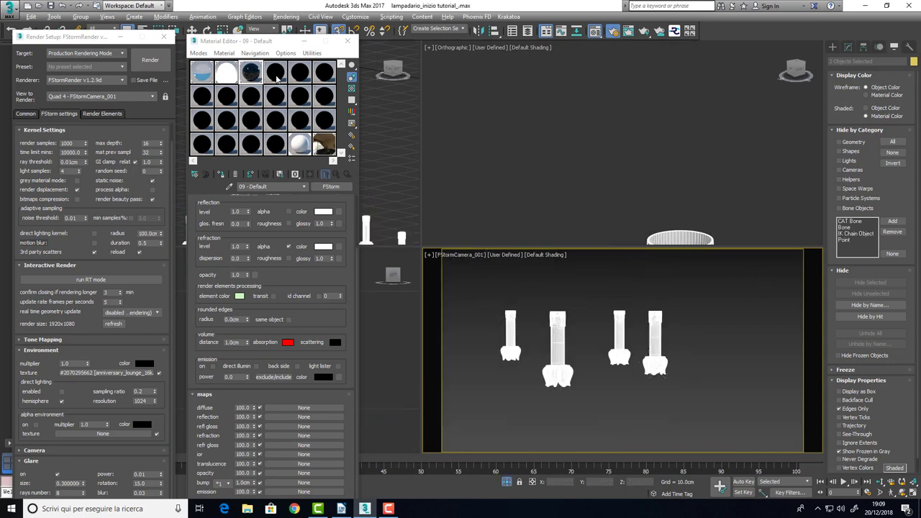
{"action": "left_click", "coordinate": [276, 79]}
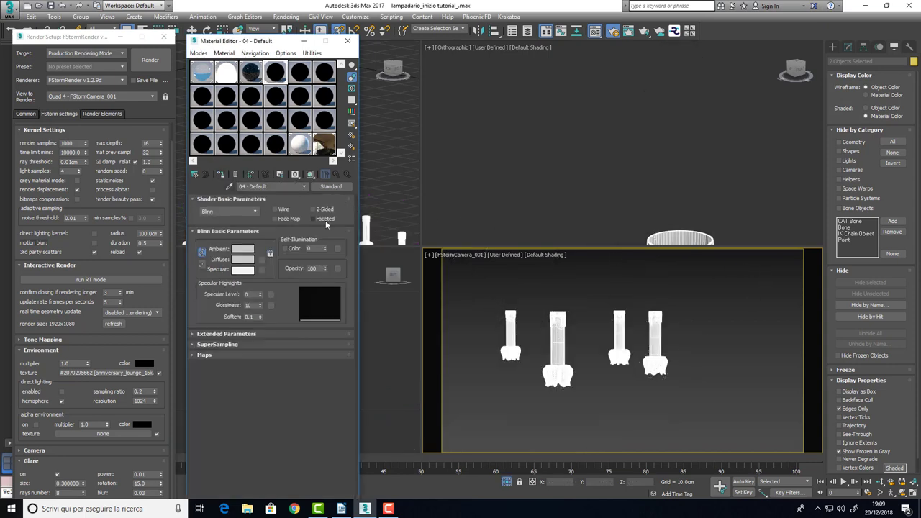
- Convert 04 - Default to an FStorm material with diffuse level 0.0, ior 20 and white reflection
{"action": "left_click", "coordinate": [335, 186]}
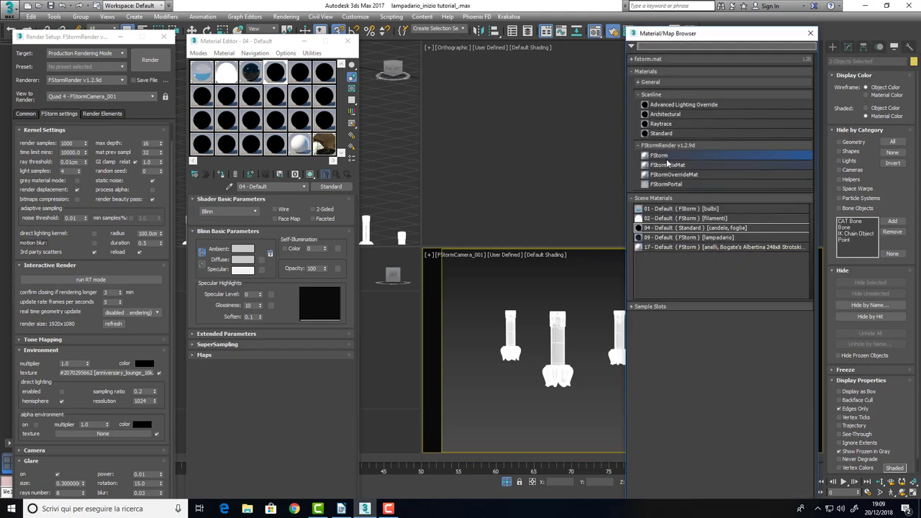
{"action": "double_click", "coordinate": [666, 156]}
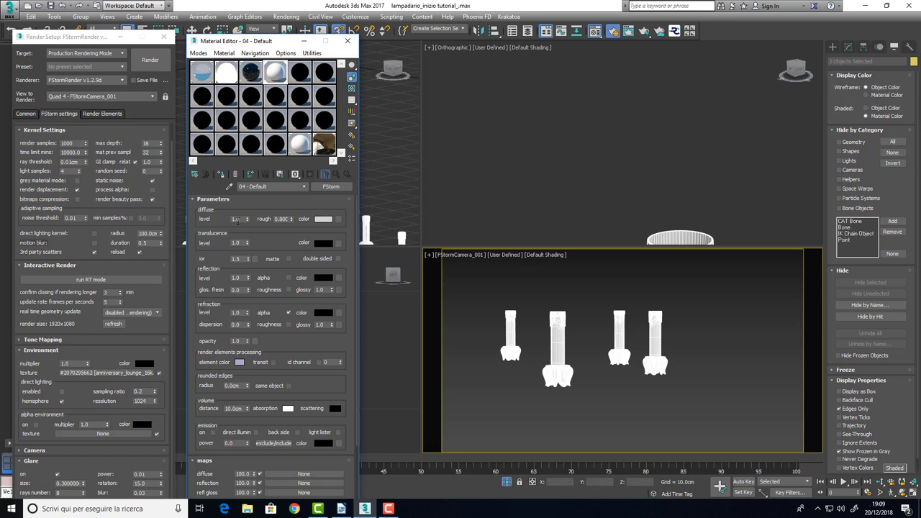
{"action": "left_click", "coordinate": [241, 219]}
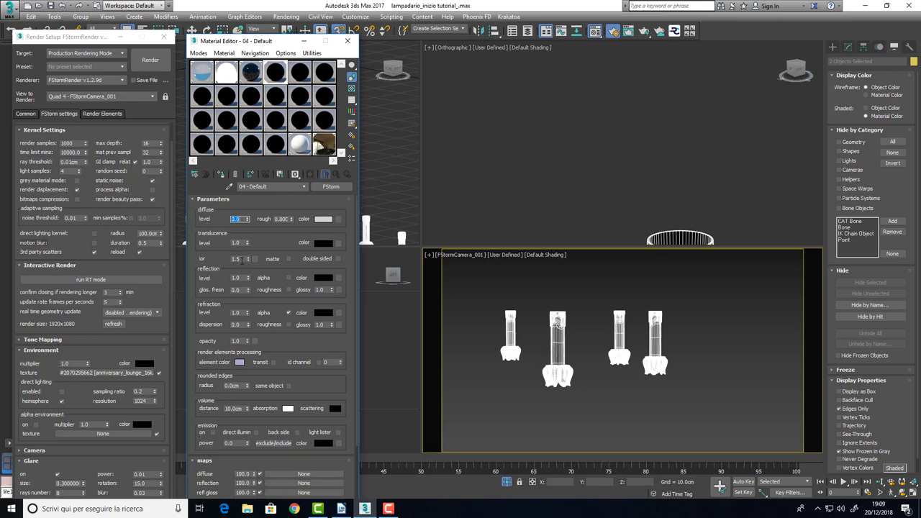
{"action": "left_click", "coordinate": [239, 259]}
{"action": "left_click", "coordinate": [323, 278]}
{"action": "left_click_drag", "start_coordinate": [283, 65], "coordinate": [283, 128]}
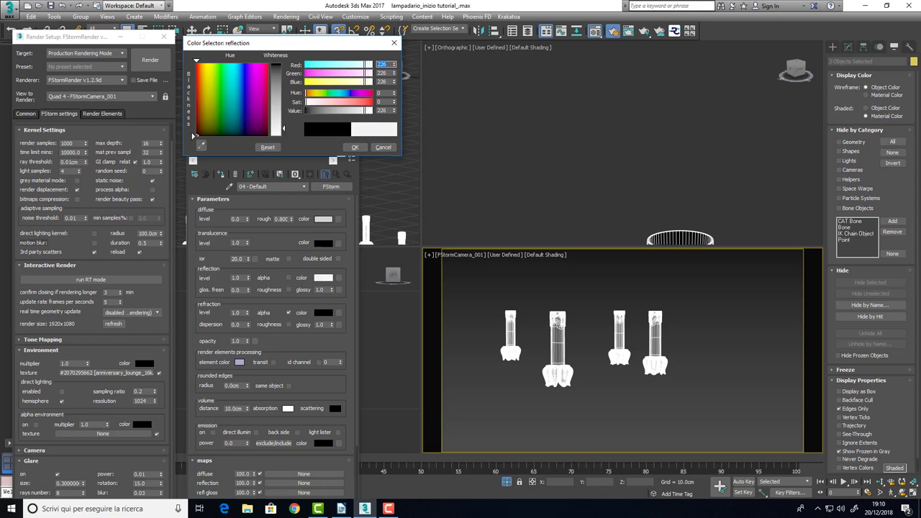
{"action": "left_click", "coordinate": [355, 147]}
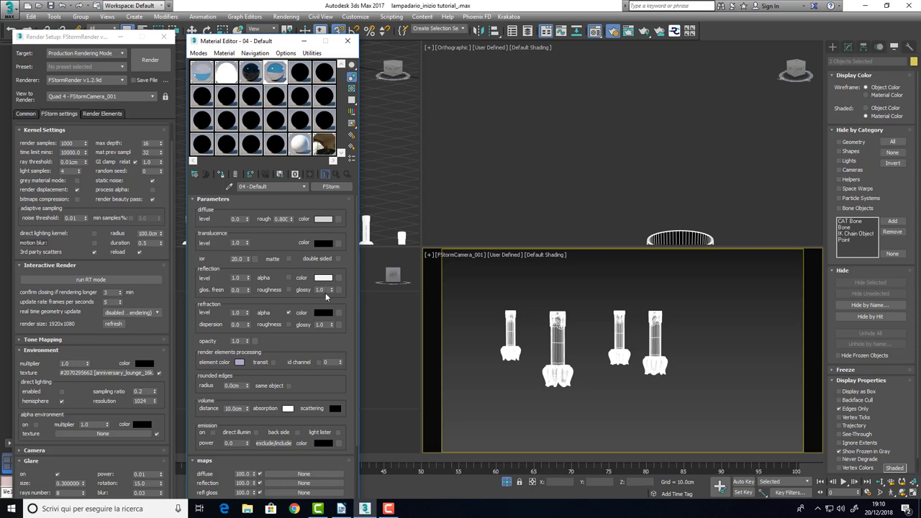
- Scroll through the FStorm material 10 - Default's parameters in the Material Editor
{"action": "scroll", "coordinate": [310, 344], "scroll_direction": "down", "scroll_amount": 3}
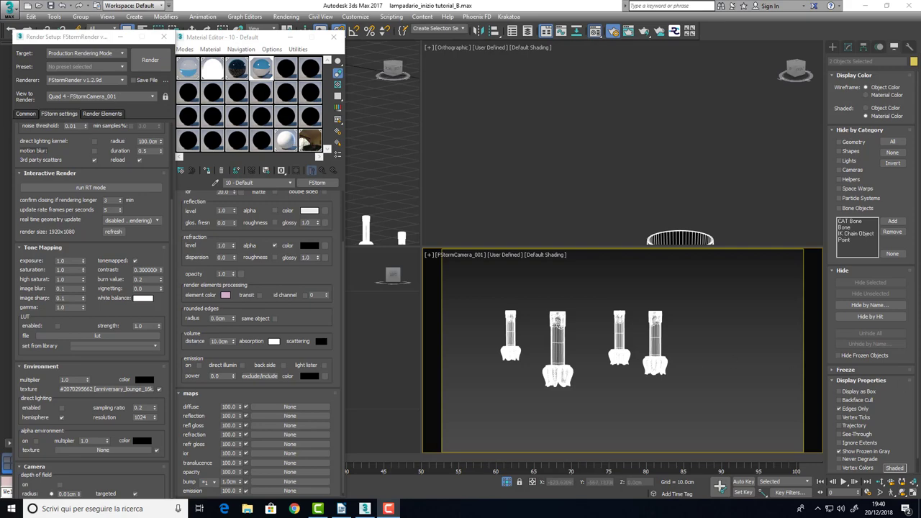
{"action": "scroll", "coordinate": [328, 265], "scroll_direction": "down", "scroll_amount": 1}
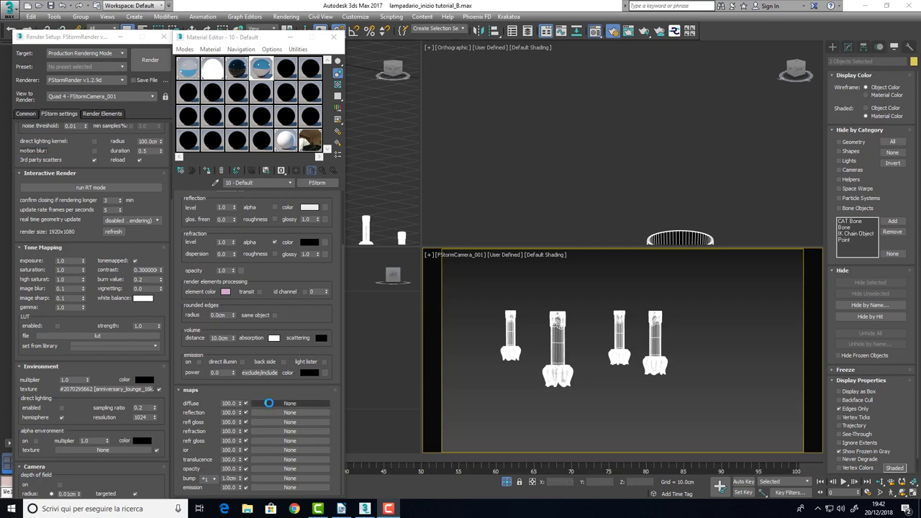
- Plug an FStormDirt map into 10 - Default's diffuse slot and return to the parent material
{"action": "left_click", "coordinate": [269, 407]}
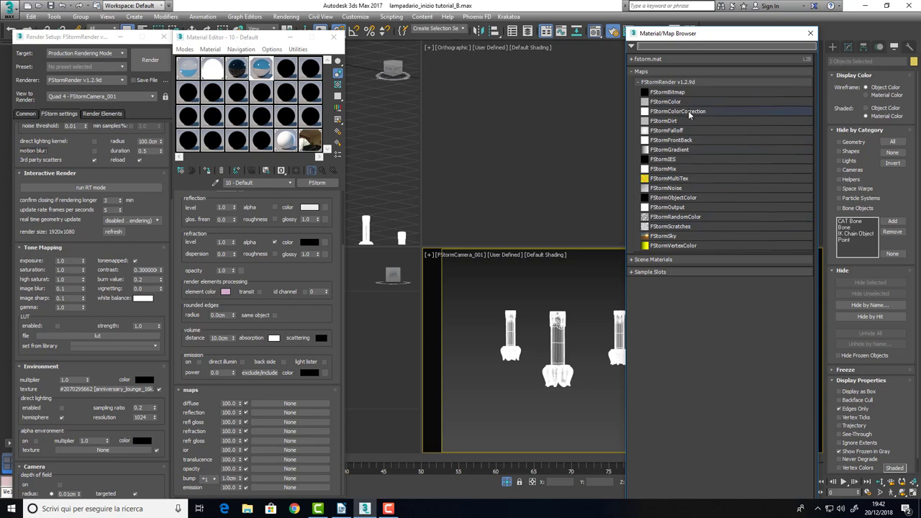
{"action": "double_click", "coordinate": [680, 120]}
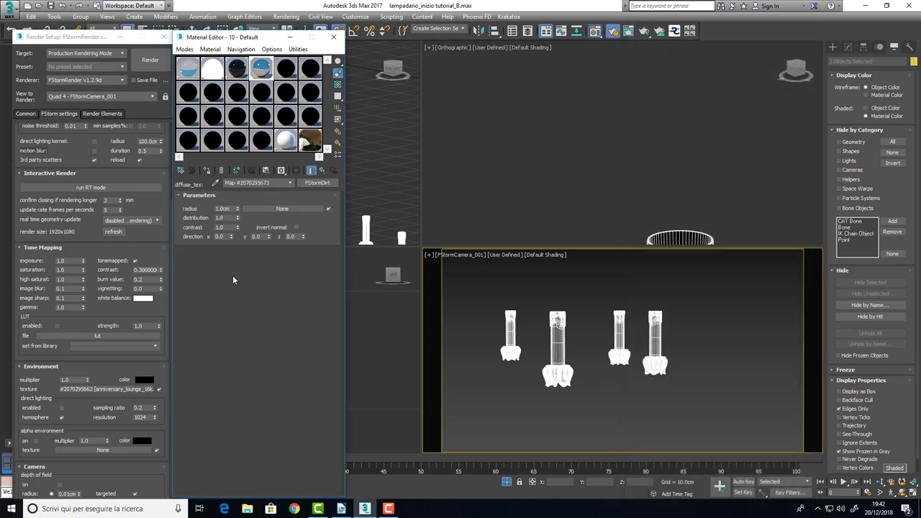
{"action": "left_click", "coordinate": [324, 171]}
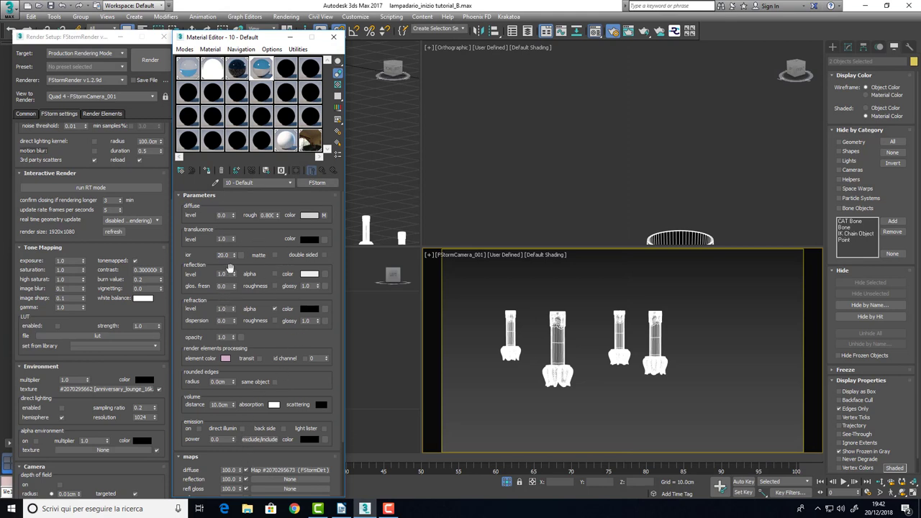
- Raise the diffuse level to 1.0 and start the FStorm RT interactive render
{"action": "left_click", "coordinate": [233, 214]}
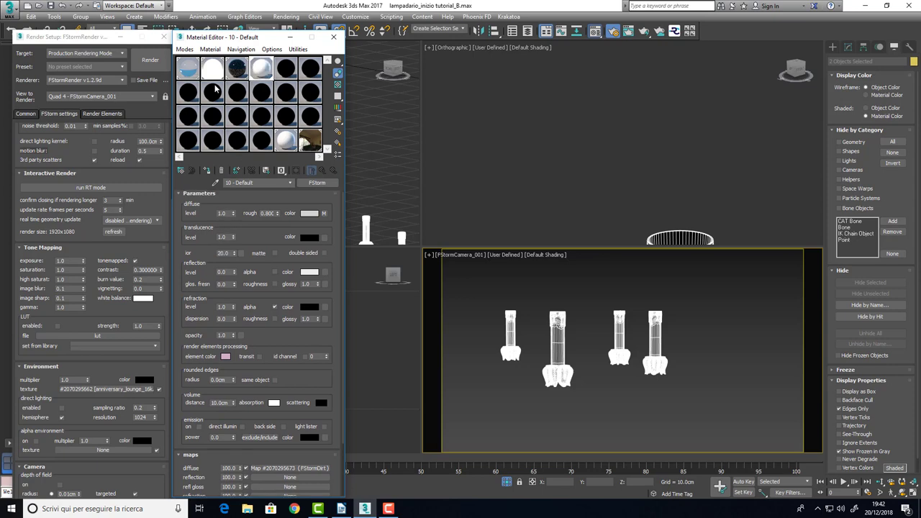
{"action": "scroll", "coordinate": [278, 337], "scroll_direction": "down", "scroll_amount": 2}
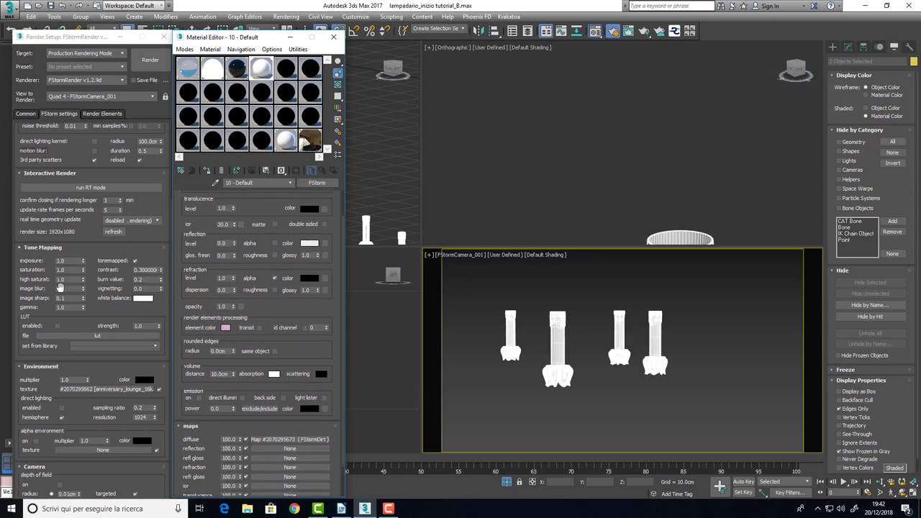
{"action": "left_click", "coordinate": [88, 190]}
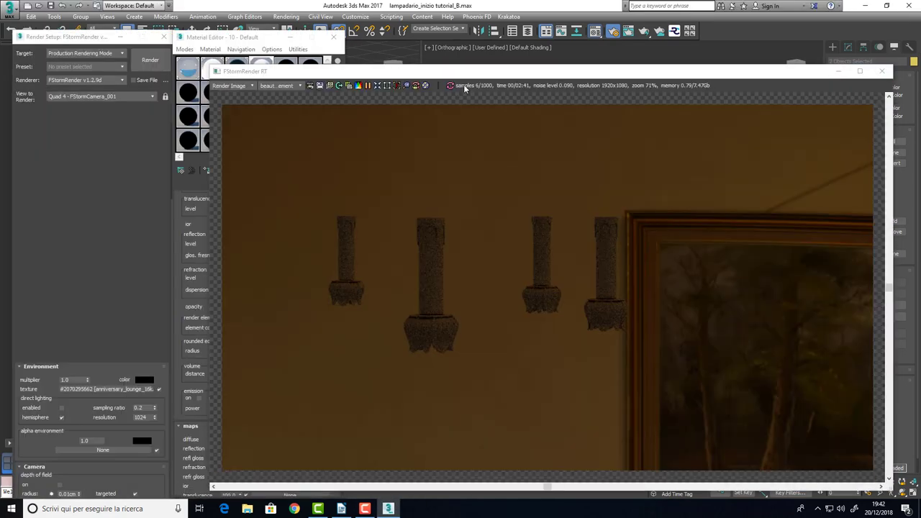
- Move the render window off the editor and open the diffuse FStormDirt map's parameters
{"action": "left_click_drag", "start_coordinate": [454, 78], "coordinate": [648, 72]}
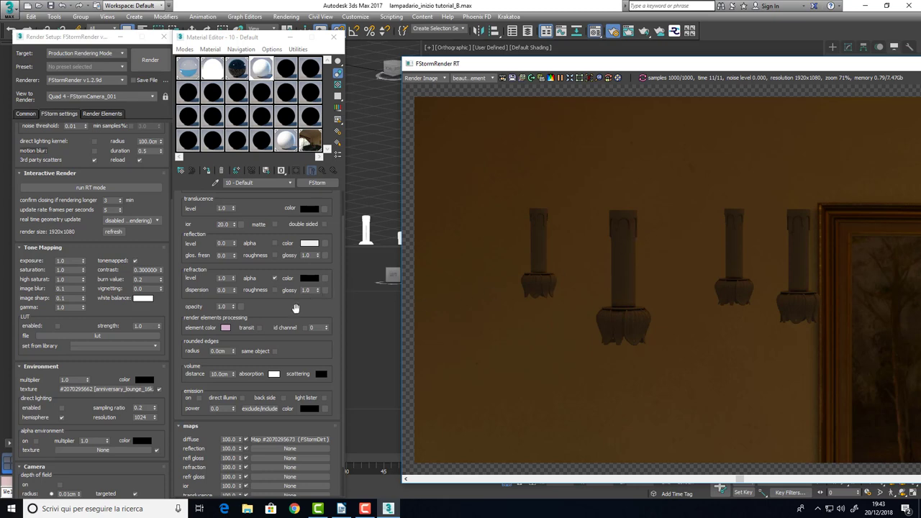
{"action": "scroll", "coordinate": [298, 309], "scroll_direction": "down", "scroll_amount": 2}
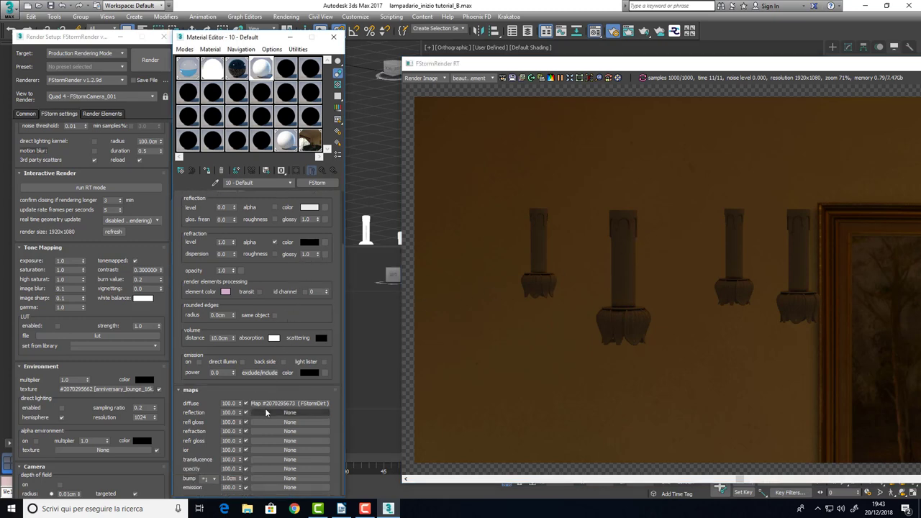
{"action": "left_click", "coordinate": [272, 404]}
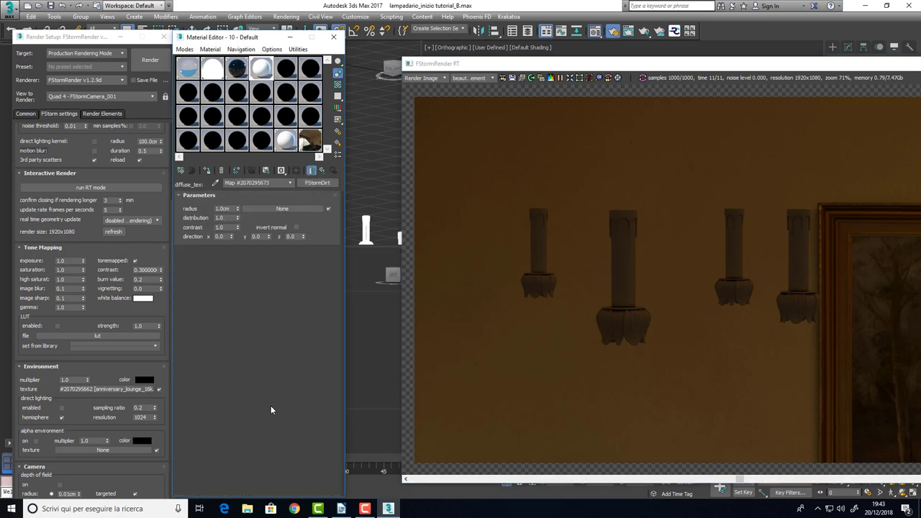
- Set the FStormDirt radius to 8.0cm, distribution to 0.1 and contrast to 4.0
{"action": "double_click", "coordinate": [228, 208]}
{"action": "left_click_drag", "start_coordinate": [239, 211], "coordinate": [241, 195]}
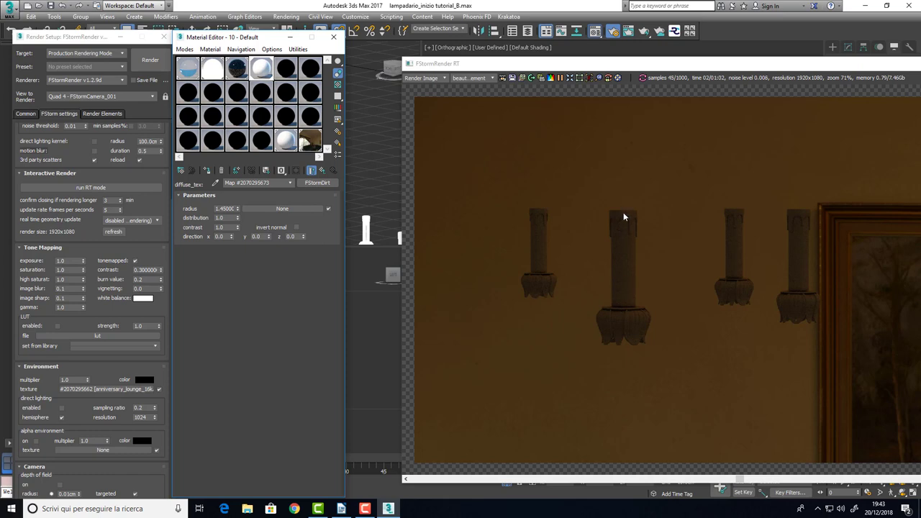
{"action": "double_click", "coordinate": [226, 208]}
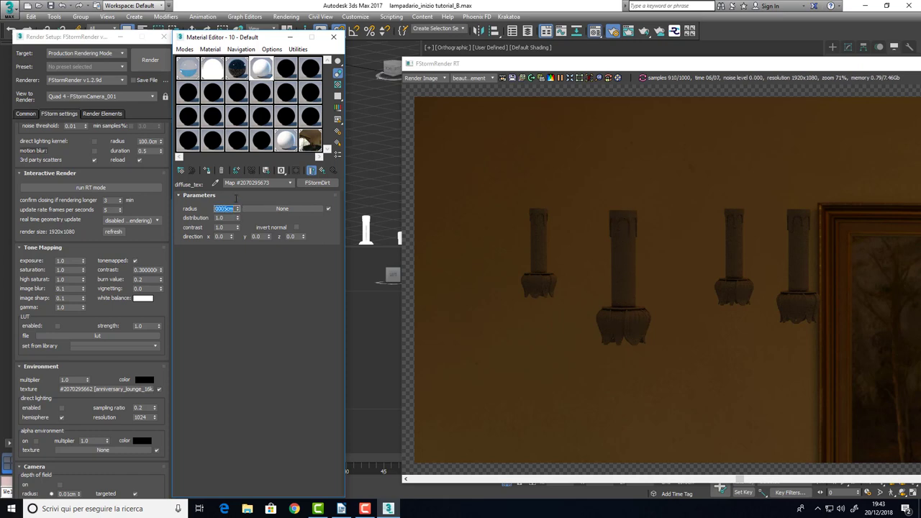
{"action": "type", "text": "5"}
{"action": "key", "text": "Return"}
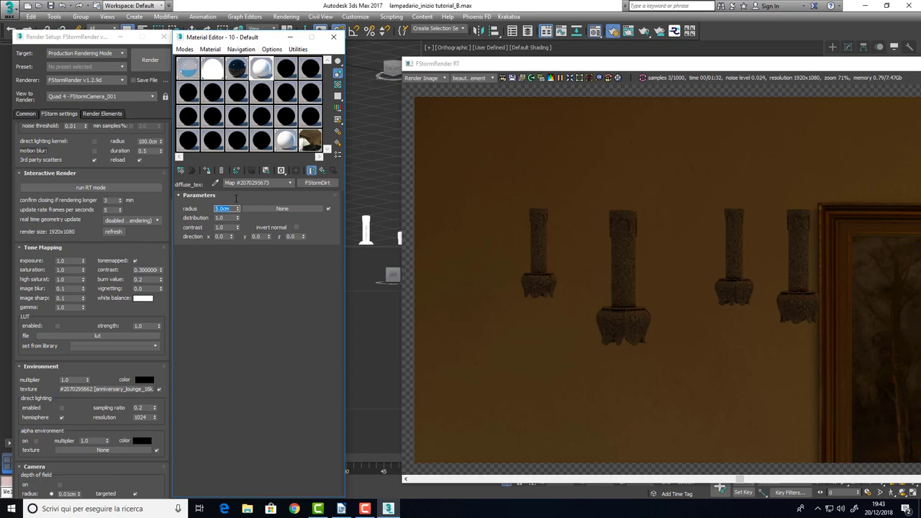
{"action": "type", "text": "8"}
{"action": "key", "text": "Return"}
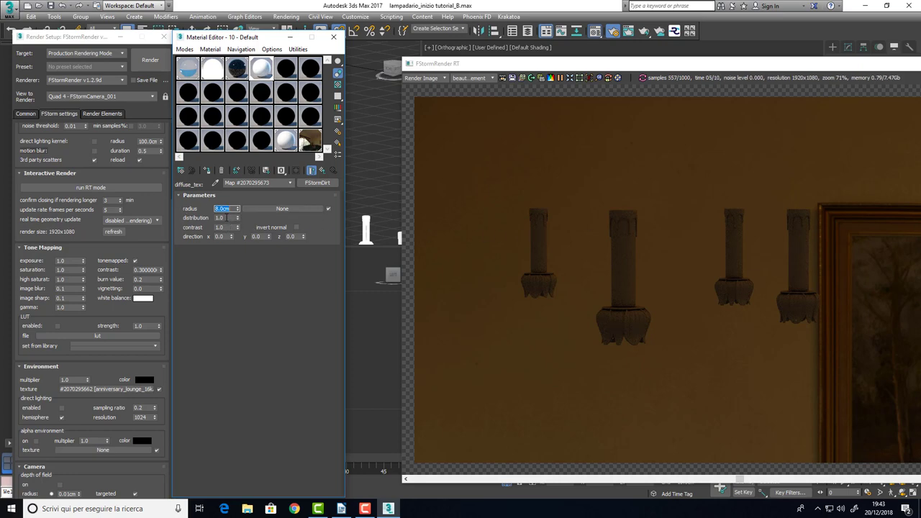
{"action": "key", "text": "Tab"}
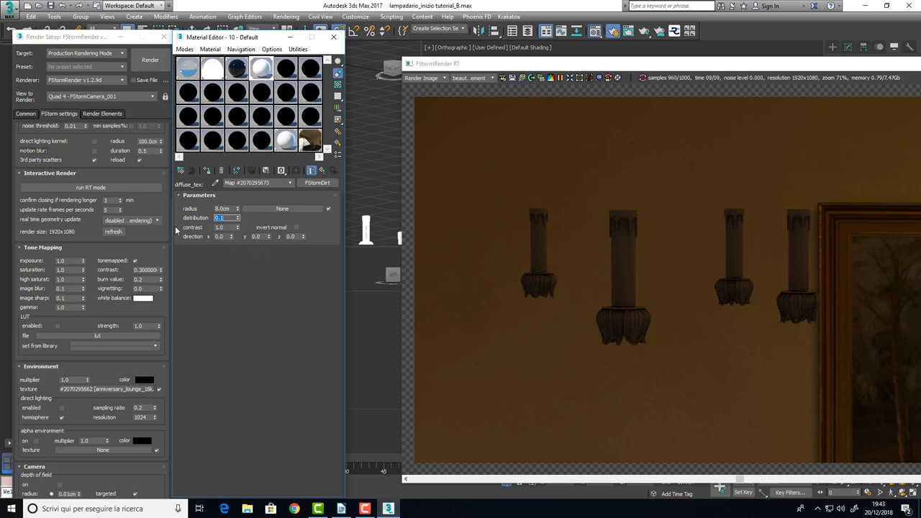
{"action": "left_click", "coordinate": [225, 228]}
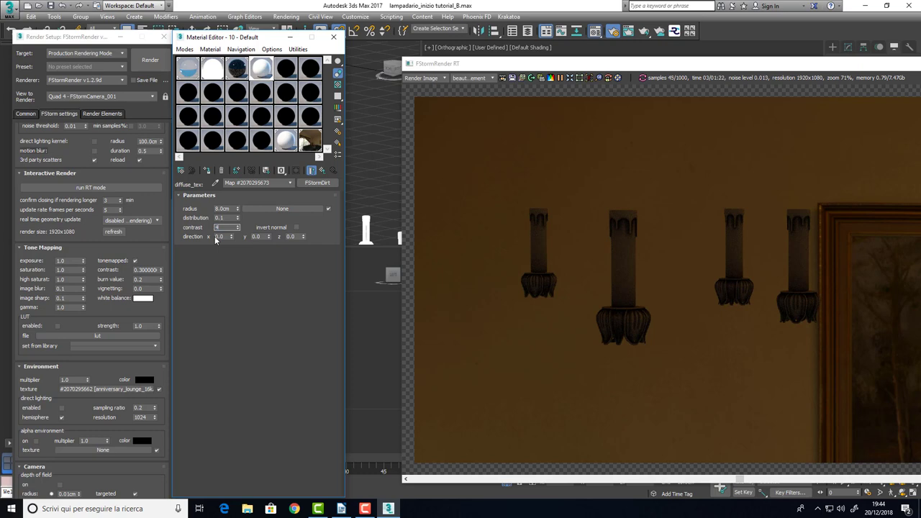
{"action": "key", "text": "Return"}
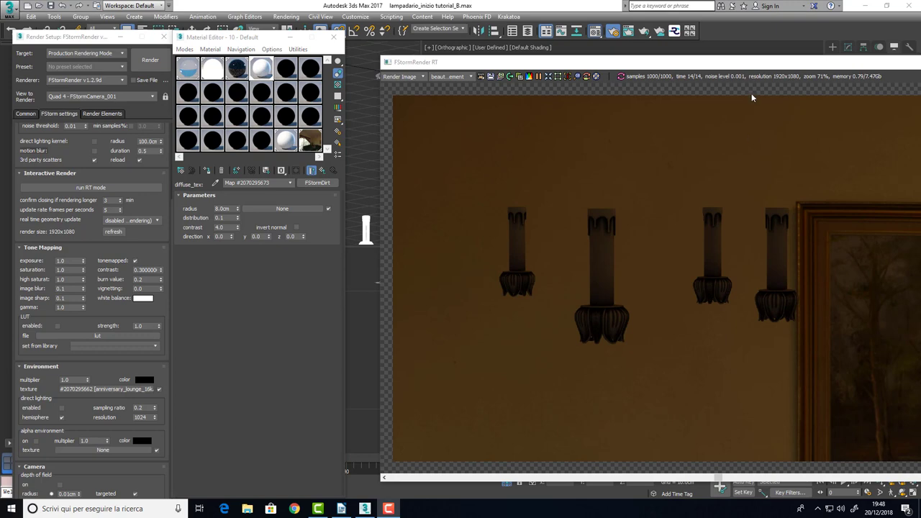
- Move the FStormDirt map from the diffuse slot into the refl gloss slot
{"action": "left_click_drag", "start_coordinate": [736, 62], "coordinate": [692, 55]}
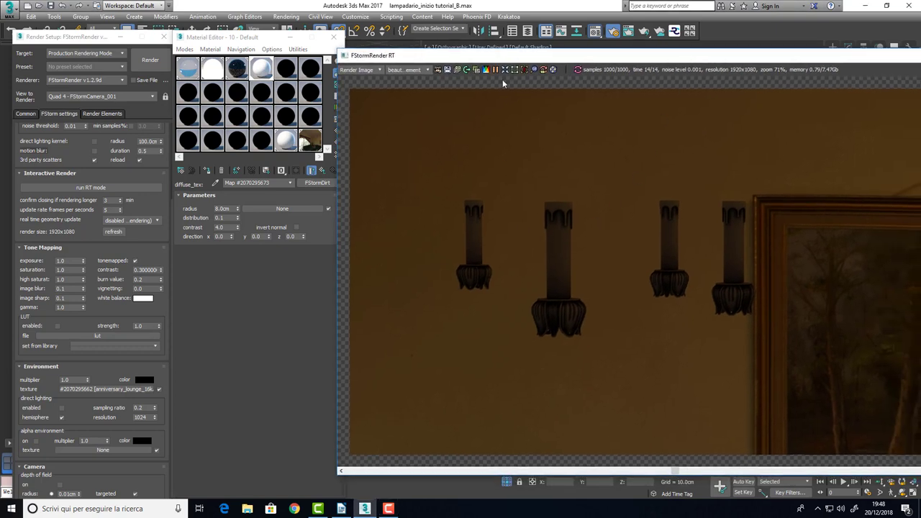
{"action": "left_click", "coordinate": [323, 170]}
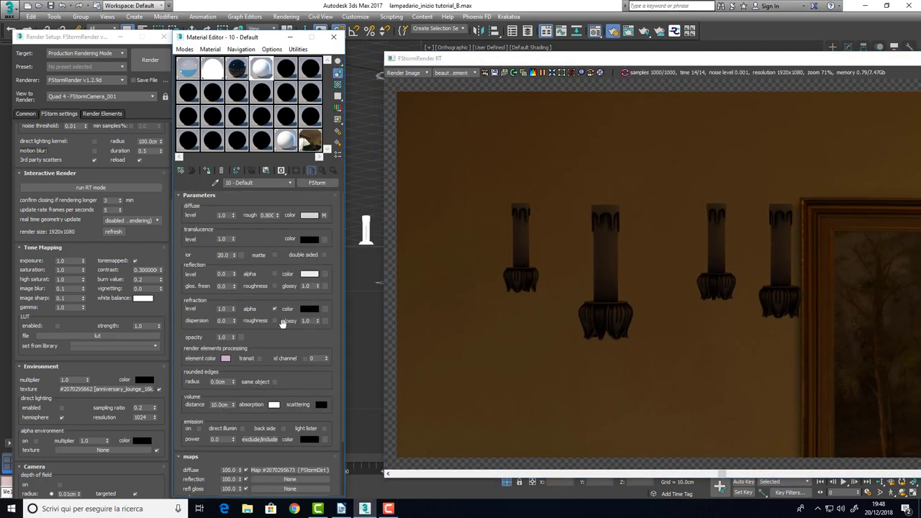
{"action": "scroll", "coordinate": [287, 342], "scroll_direction": "down", "scroll_amount": 3}
{"action": "left_click_drag", "start_coordinate": [284, 405], "coordinate": [284, 421]}
{"action": "left_click", "coordinate": [249, 275]}
{"action": "left_click", "coordinate": [241, 301]}
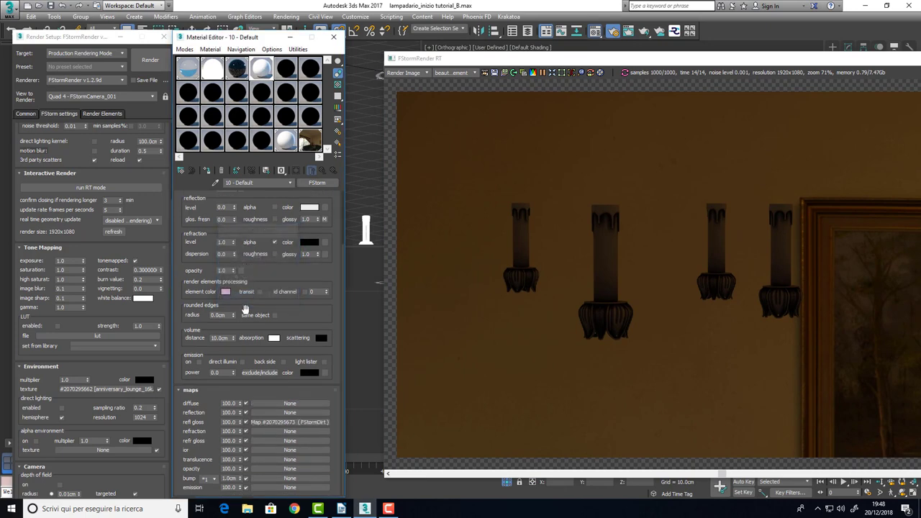
- Set the lamp material's diffuse level to 0.0 and reflection level to 1.0
{"action": "scroll", "coordinate": [270, 382], "scroll_direction": "up", "scroll_amount": 3}
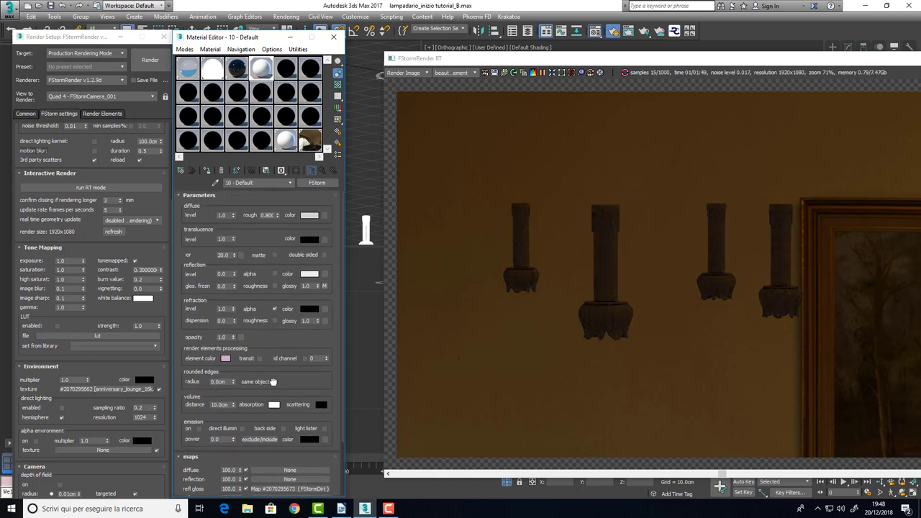
{"action": "right_click", "coordinate": [232, 214]}
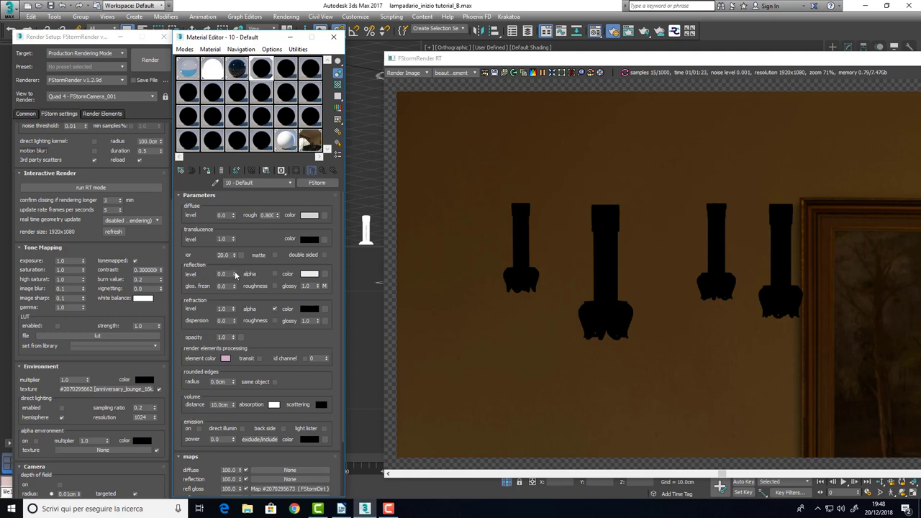
{"action": "left_click_drag", "start_coordinate": [235, 276], "coordinate": [236, 259]}
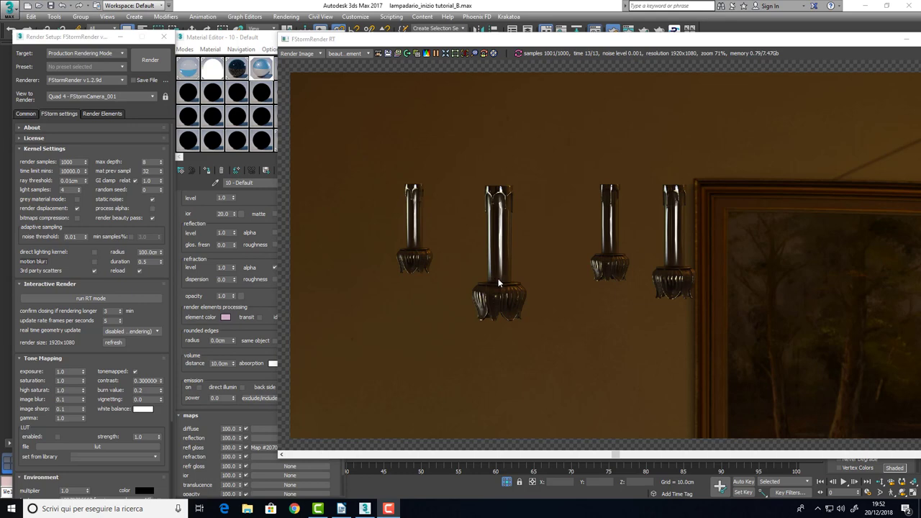
- Shift the live render aside and bring Render Setup's kernel settings to the front
{"action": "left_click_drag", "start_coordinate": [490, 42], "coordinate": [554, 44]}
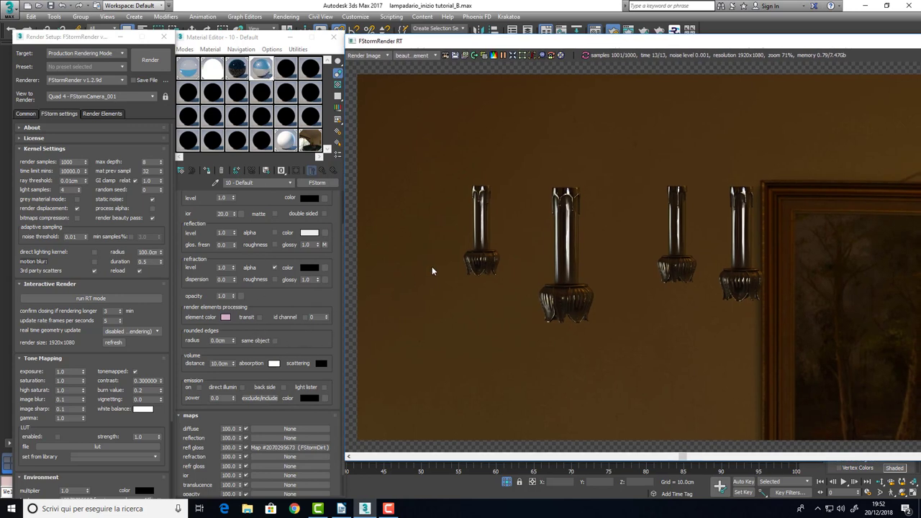
{"action": "left_click_drag", "start_coordinate": [90, 39], "coordinate": [230, 48]}
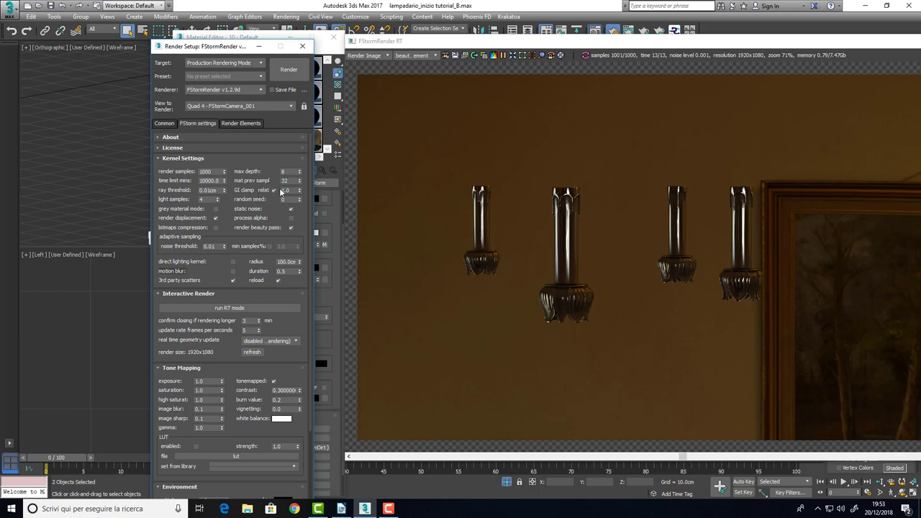
- Toggle relative GI clamping in the FStorm kernel settings
{"action": "left_click", "coordinate": [273, 190]}
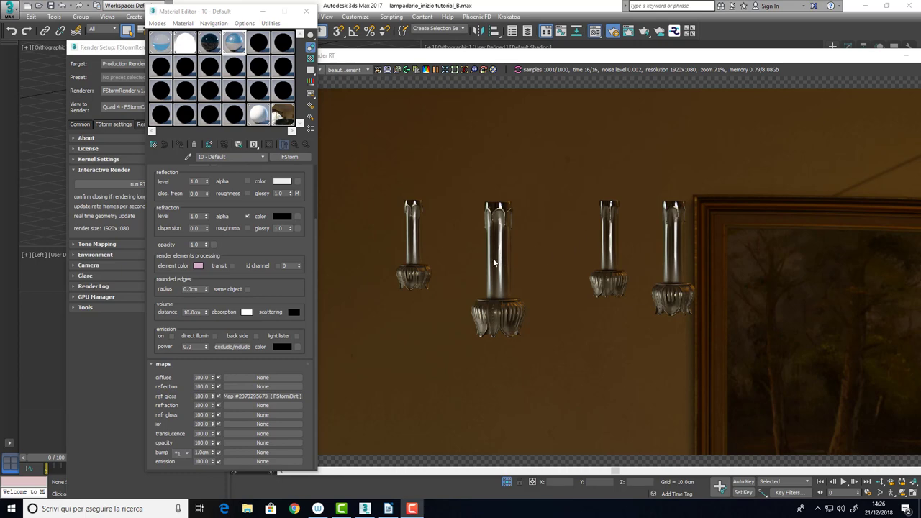
- Put an FStormScratches map in the bump slot of lamp material 10 - Default
{"action": "left_click", "coordinate": [626, 55]}
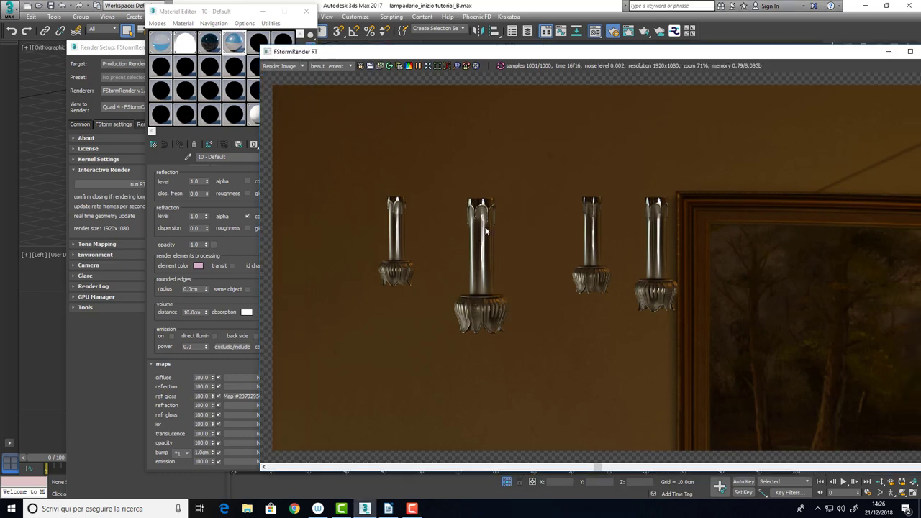
{"action": "left_click_drag", "start_coordinate": [554, 54], "coordinate": [606, 48]}
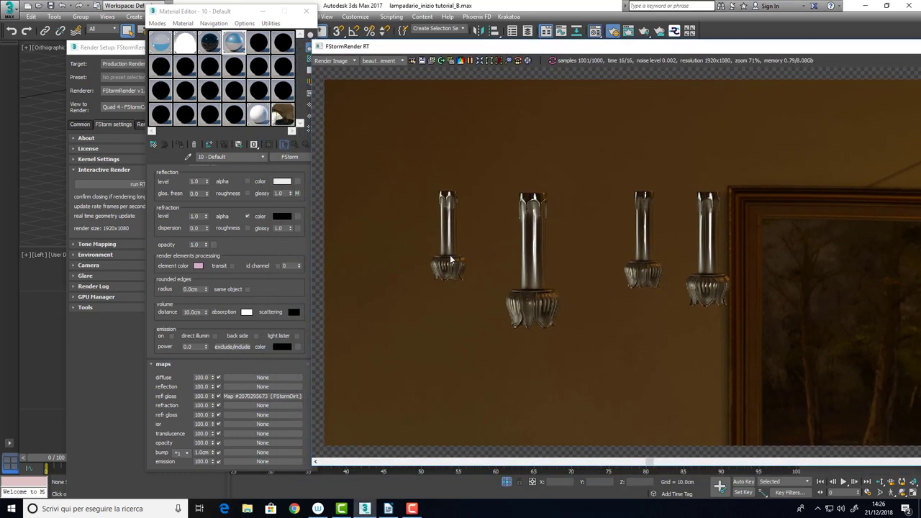
{"action": "left_click_drag", "start_coordinate": [230, 12], "coordinate": [216, 10]}
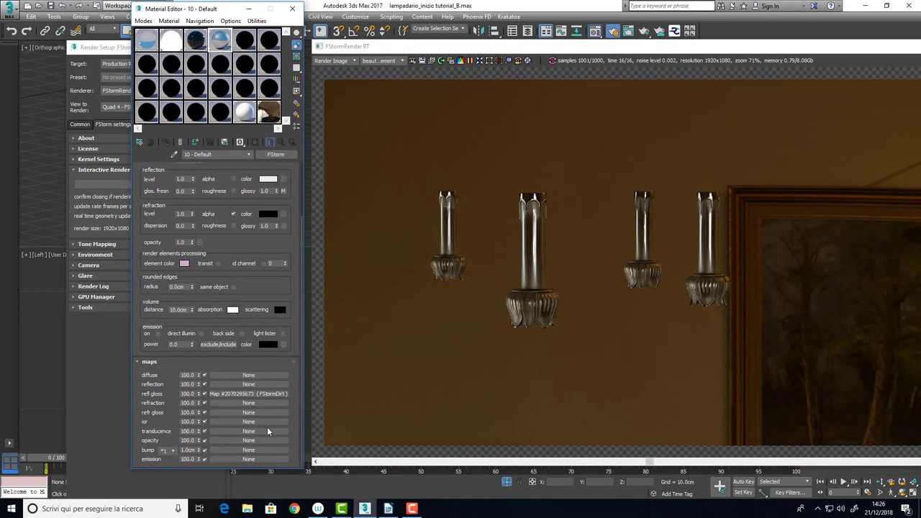
{"action": "left_click", "coordinate": [249, 450]}
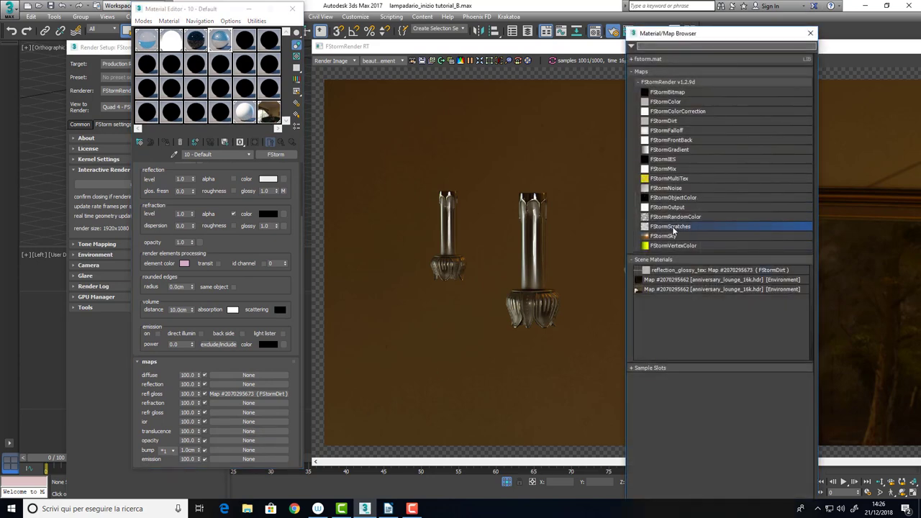
{"action": "double_click", "coordinate": [688, 226]}
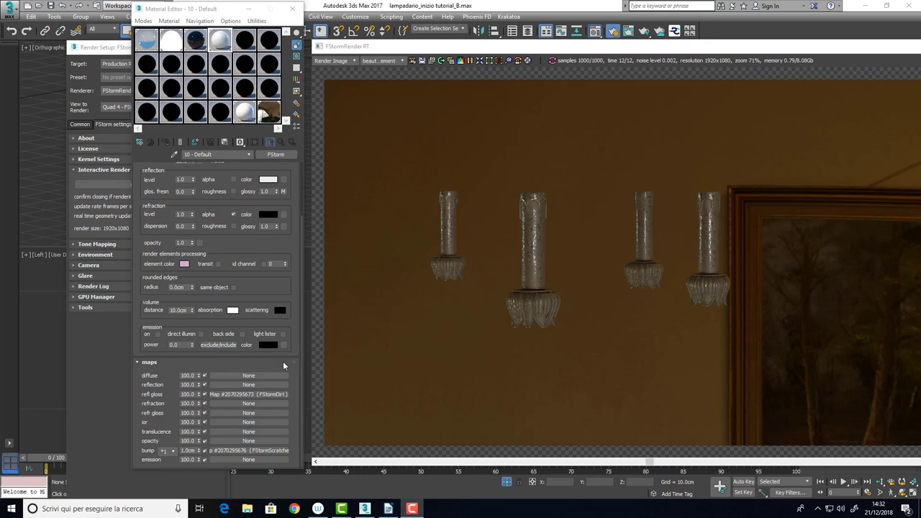
- Switch the lamp bump multiplier from x1 to a /10 option and set the bump amount to 4.0cm
{"action": "left_click_drag", "start_coordinate": [241, 451], "coordinate": [215, 452]}
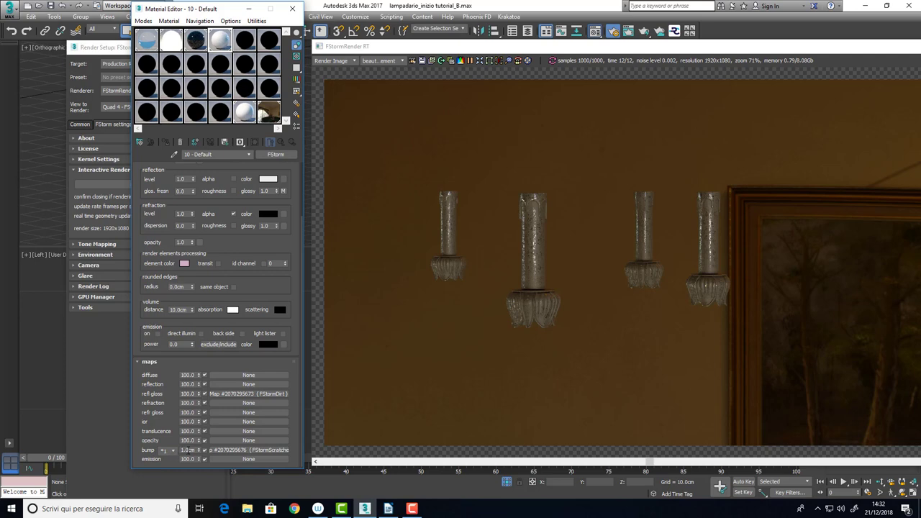
{"action": "left_click", "coordinate": [173, 450]}
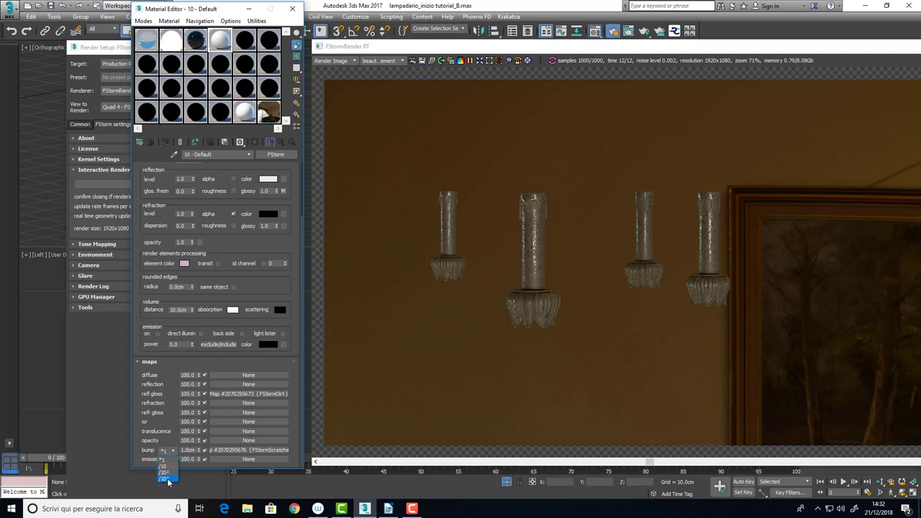
{"action": "left_click", "coordinate": [168, 480]}
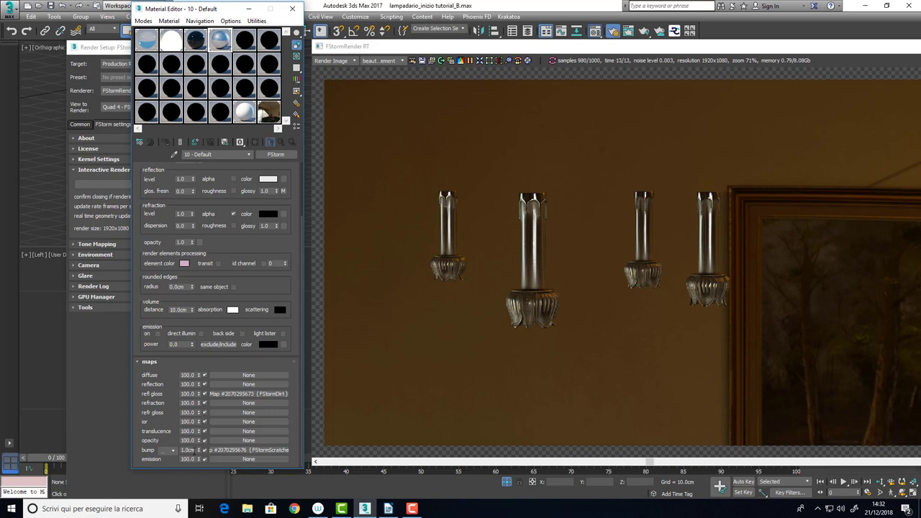
{"action": "left_click", "coordinate": [187, 450]}
{"action": "key", "text": "Return"}
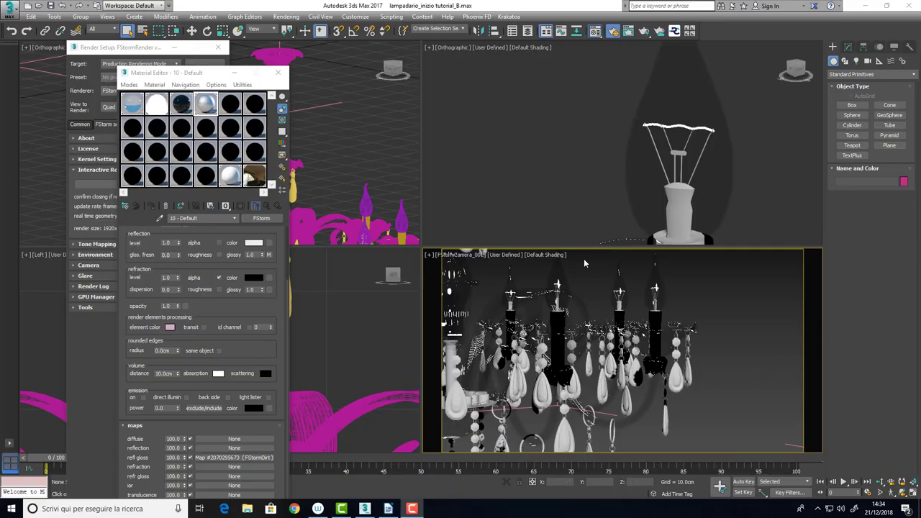
- Select the cristalli crystals and isolate them with Alt+Q
{"action": "left_click", "coordinate": [674, 385]}
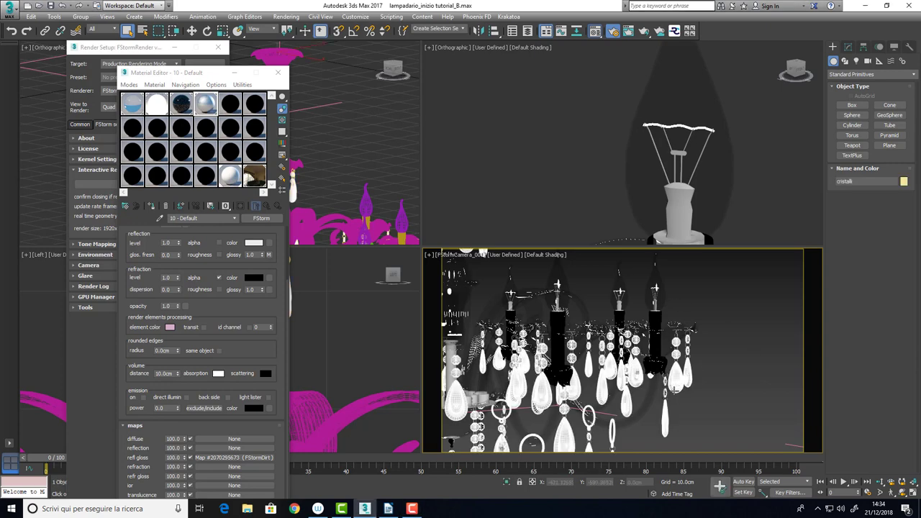
{"action": "key", "text": "alt+q"}
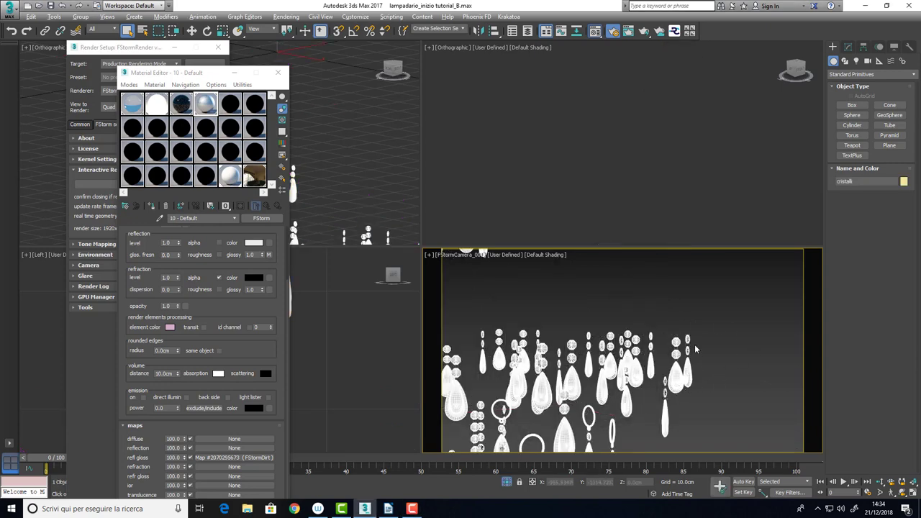
{"action": "left_click_drag", "start_coordinate": [132, 49], "coordinate": [121, 48]}
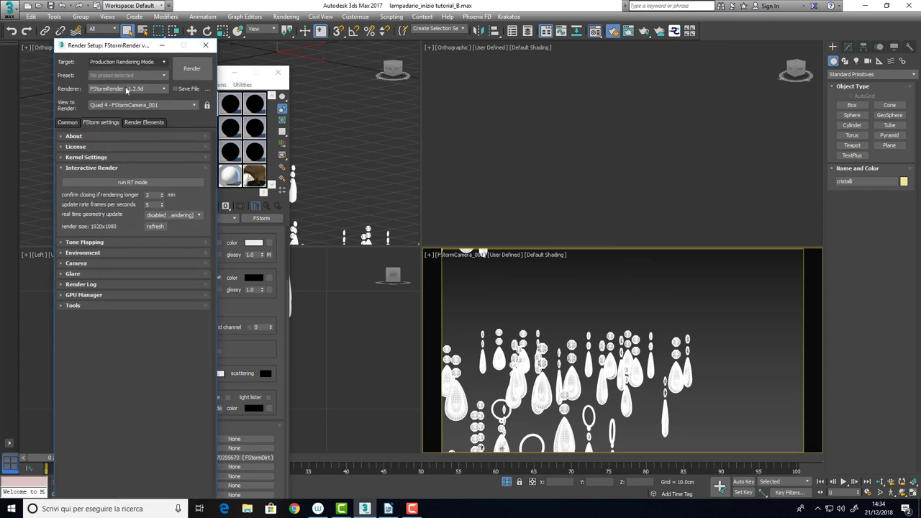
- Start the RT render and convert crystal material 05 - Default from Standard to an FStorm material
{"action": "left_click", "coordinate": [110, 184]}
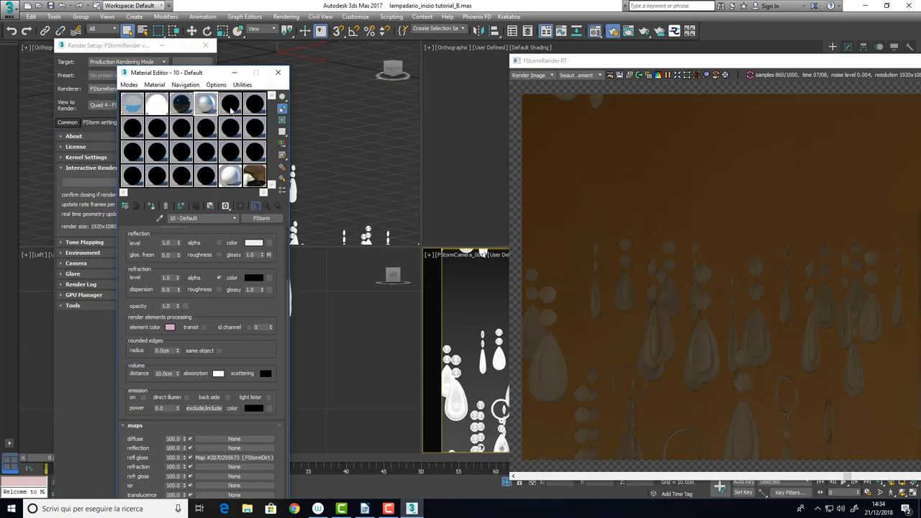
{"action": "left_click", "coordinate": [231, 104]}
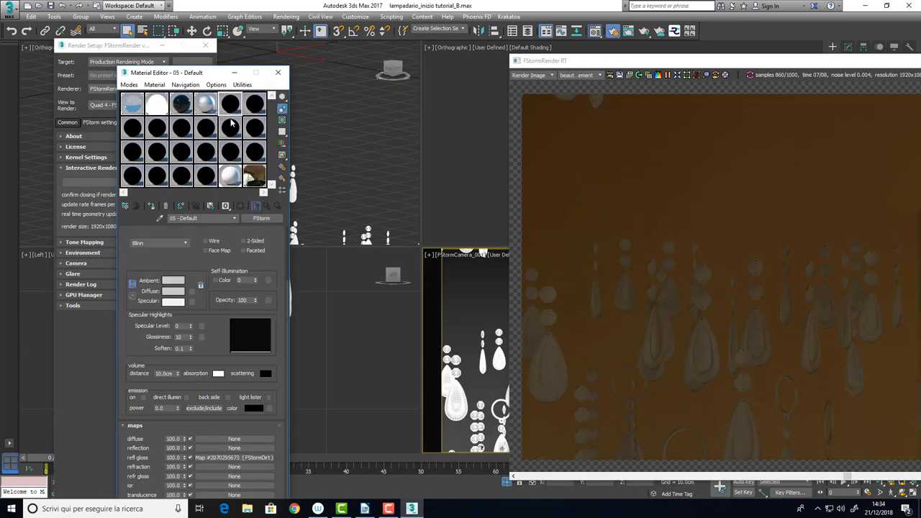
{"action": "left_click", "coordinate": [263, 218]}
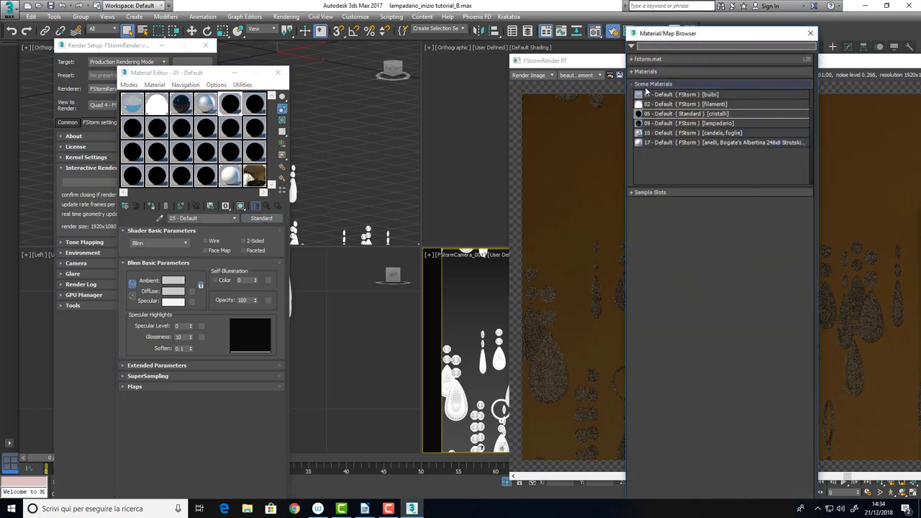
{"action": "left_click", "coordinate": [645, 72]}
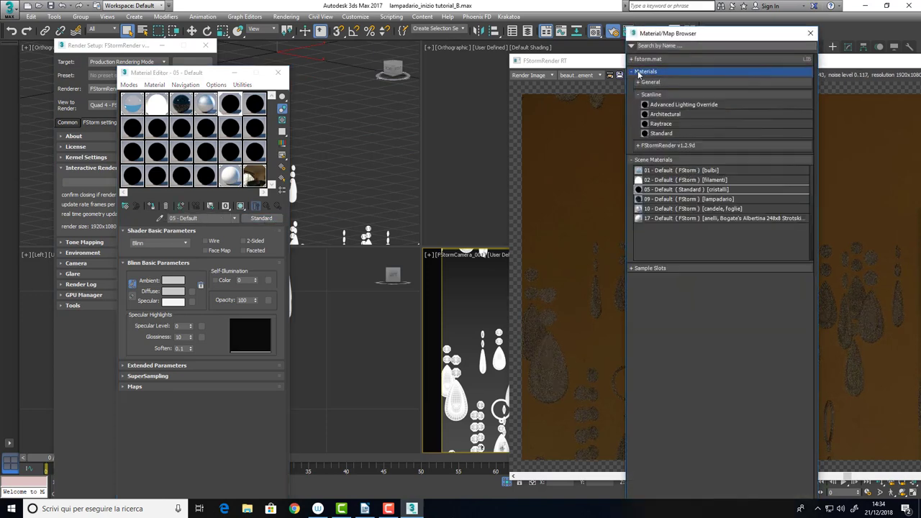
{"action": "left_click", "coordinate": [659, 146]}
{"action": "double_click", "coordinate": [672, 157]}
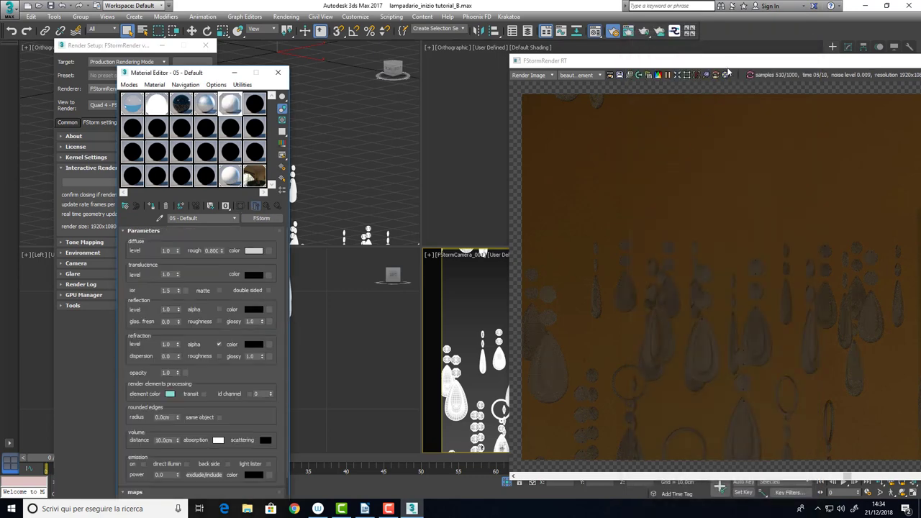
{"action": "left_click_drag", "start_coordinate": [662, 62], "coordinate": [503, 51]}
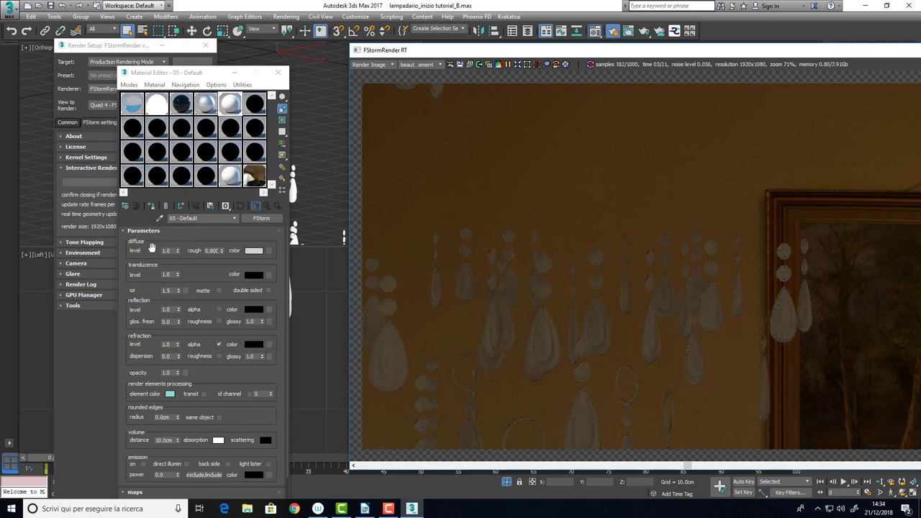
- Give the crystal material diffuse level 0, IOR 2, and white reflection and refraction colours
{"action": "left_click_drag", "start_coordinate": [177, 252], "coordinate": [133, 291]}
{"action": "type", "text": "2"}
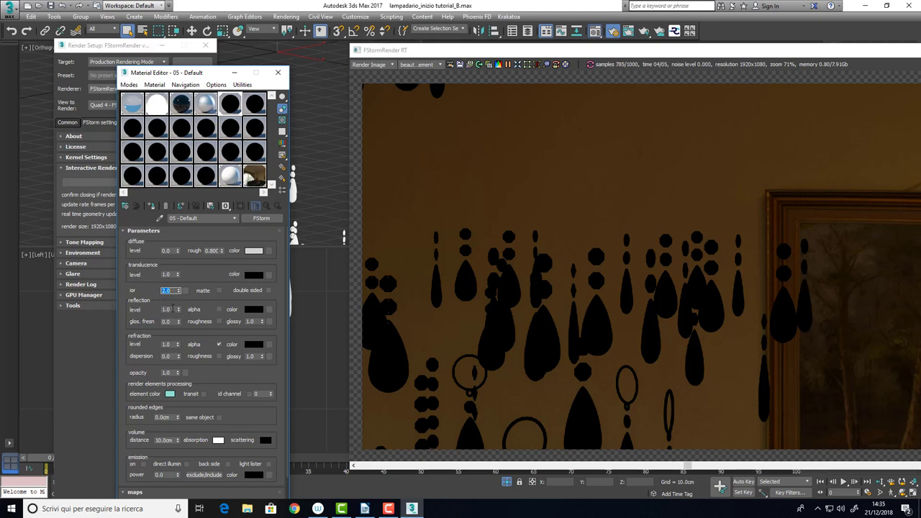
{"action": "left_click", "coordinate": [253, 309]}
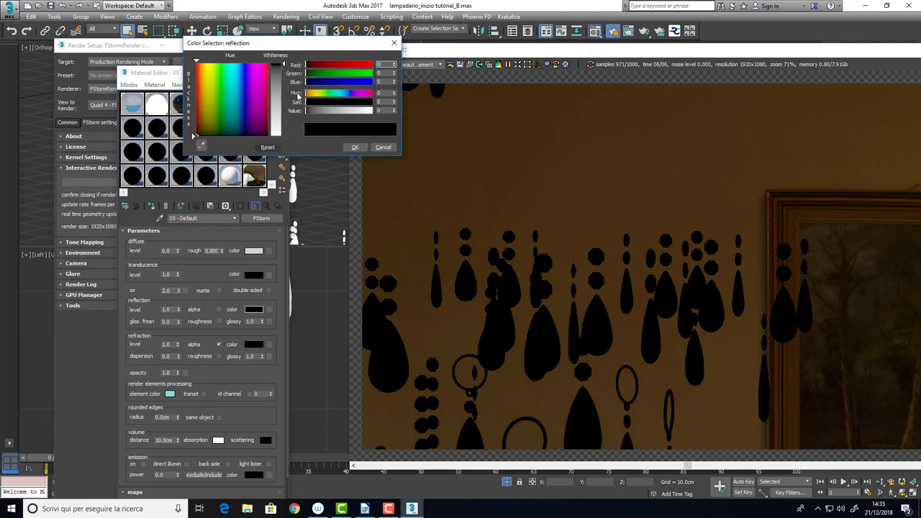
{"action": "left_click_drag", "start_coordinate": [275, 97], "coordinate": [283, 153]}
{"action": "left_click", "coordinate": [355, 147]}
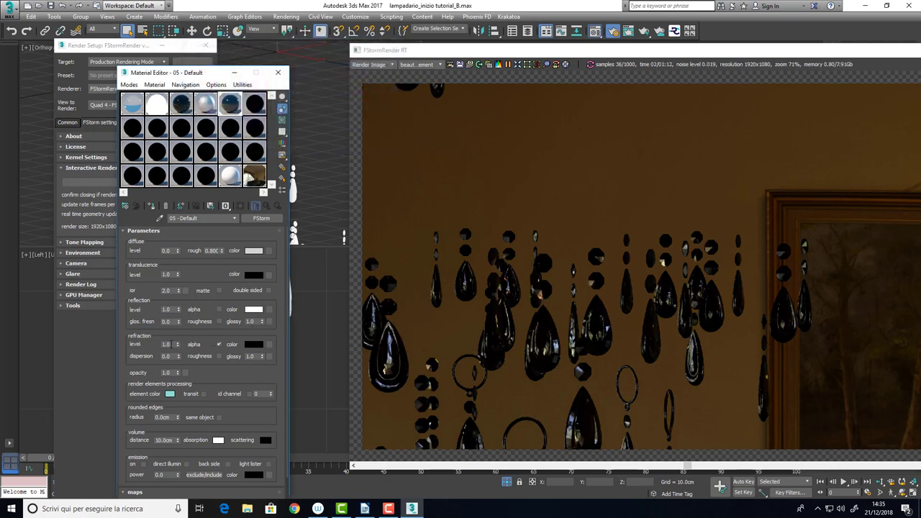
{"action": "left_click", "coordinate": [253, 344]}
{"action": "left_click", "coordinate": [194, 135]}
{"action": "left_click_drag", "start_coordinate": [195, 135], "coordinate": [194, 65]}
{"action": "left_click", "coordinate": [354, 147]}
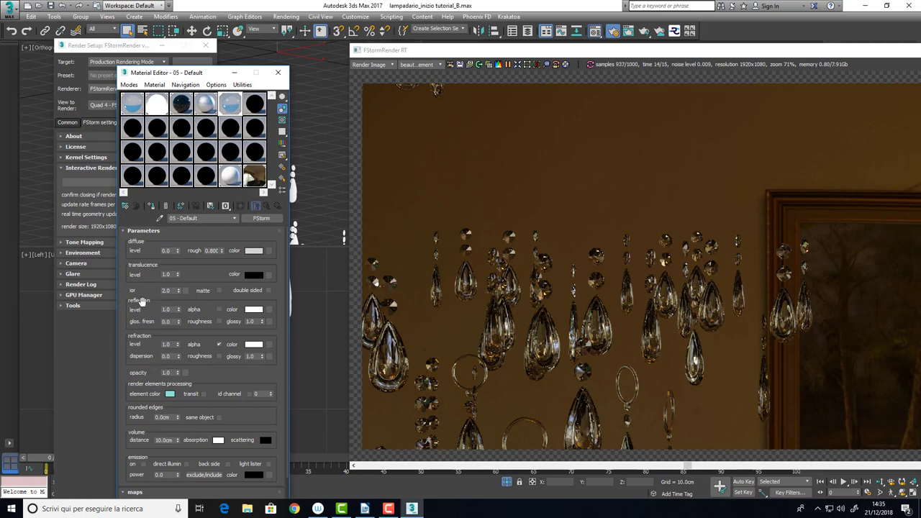
- Enter 0.03 as the crystal material's refraction dispersion
{"action": "left_click", "coordinate": [166, 356]}
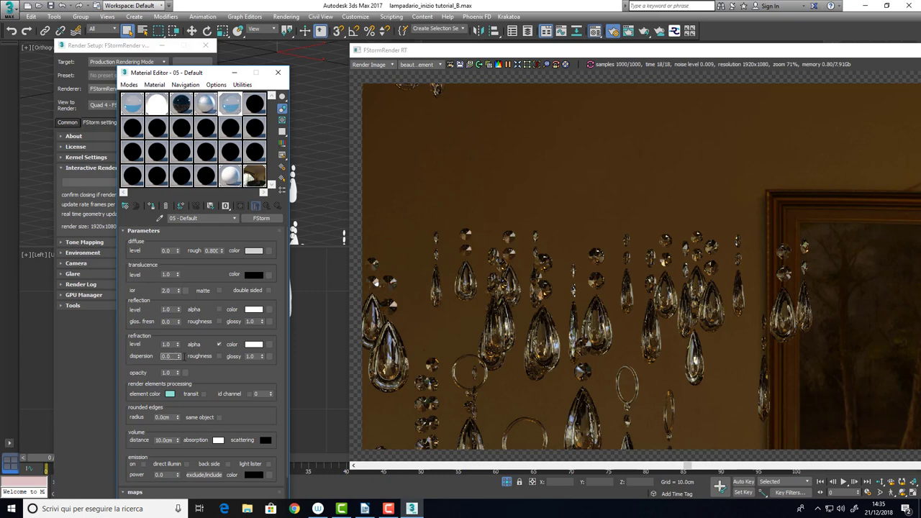
{"action": "key", "text": "Return"}
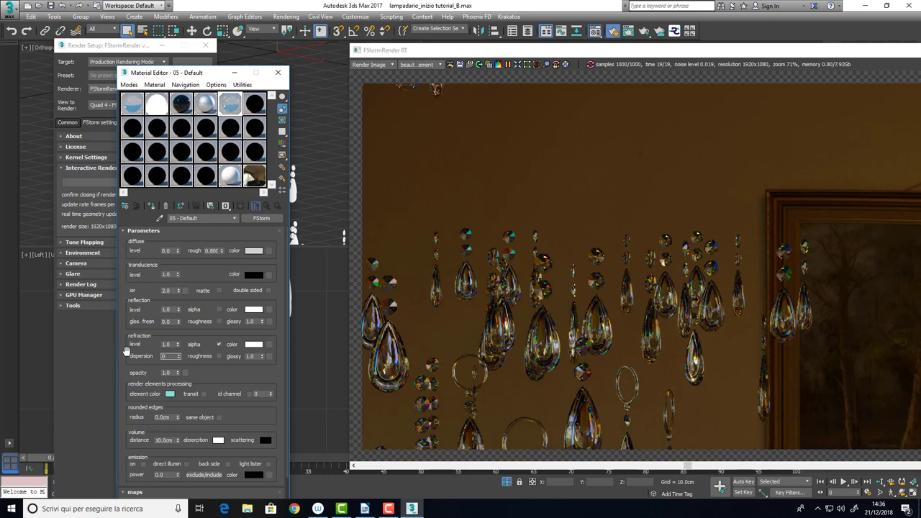
{"action": "key", "text": "Return"}
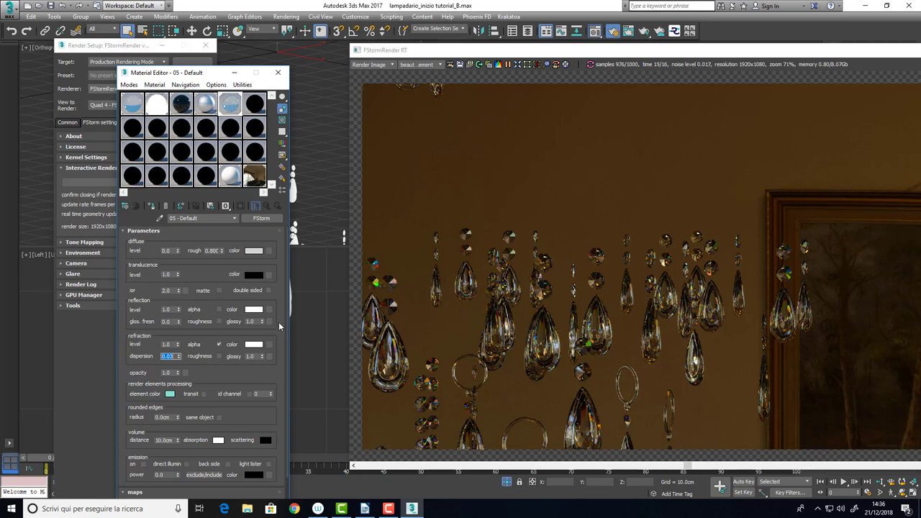
- Assign an FStormScratches map to the crystal material's bump slot
{"action": "left_click_drag", "start_coordinate": [279, 322], "coordinate": [281, 307]}
{"action": "scroll", "coordinate": [282, 307], "scroll_direction": "down", "scroll_amount": 2}
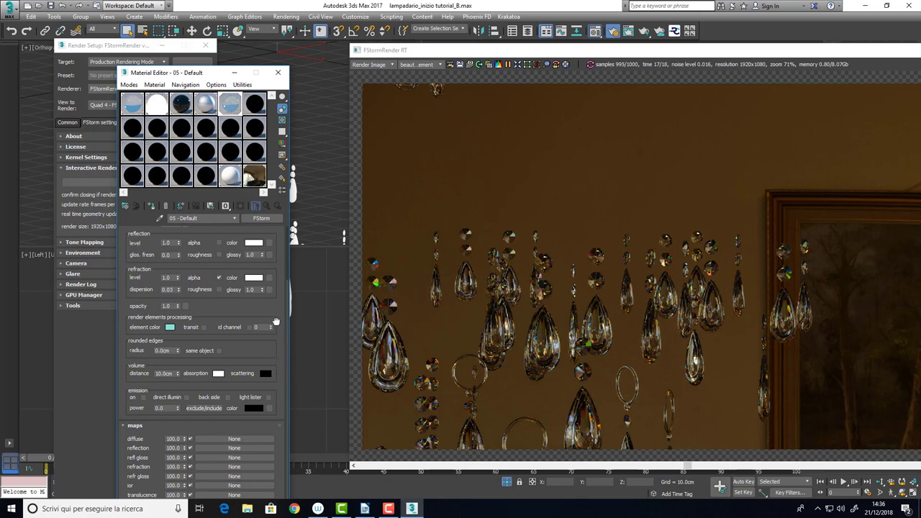
{"action": "left_click_drag", "start_coordinate": [205, 75], "coordinate": [221, 25]}
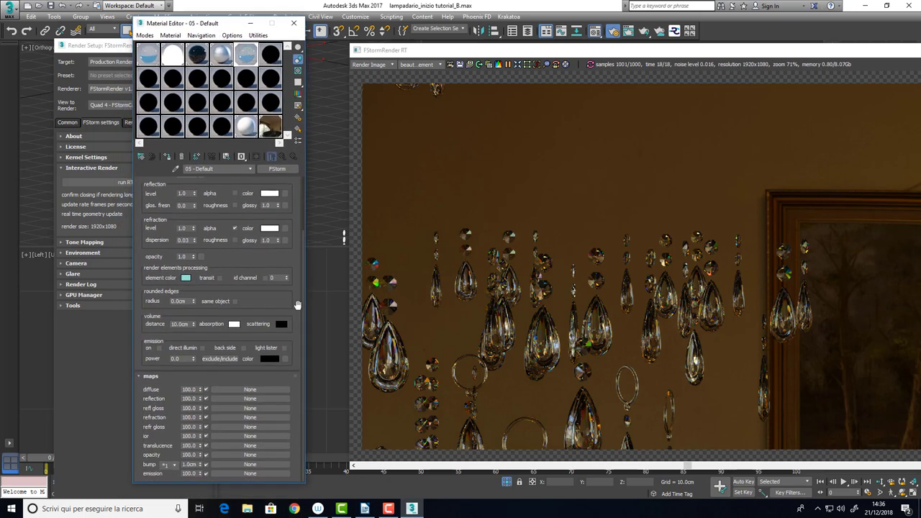
{"action": "left_click", "coordinate": [246, 468]}
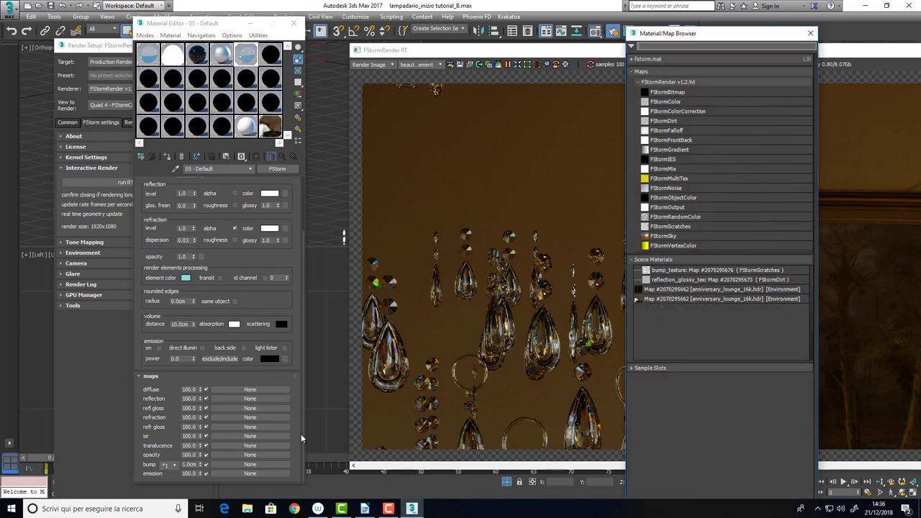
{"action": "left_click", "coordinate": [682, 228]}
{"action": "double_click", "coordinate": [681, 228]}
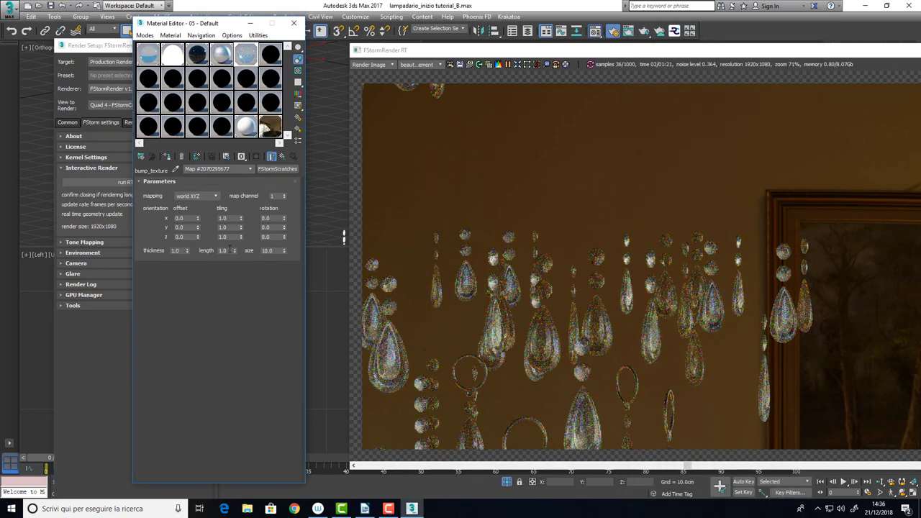
{"action": "left_click", "coordinate": [283, 157]}
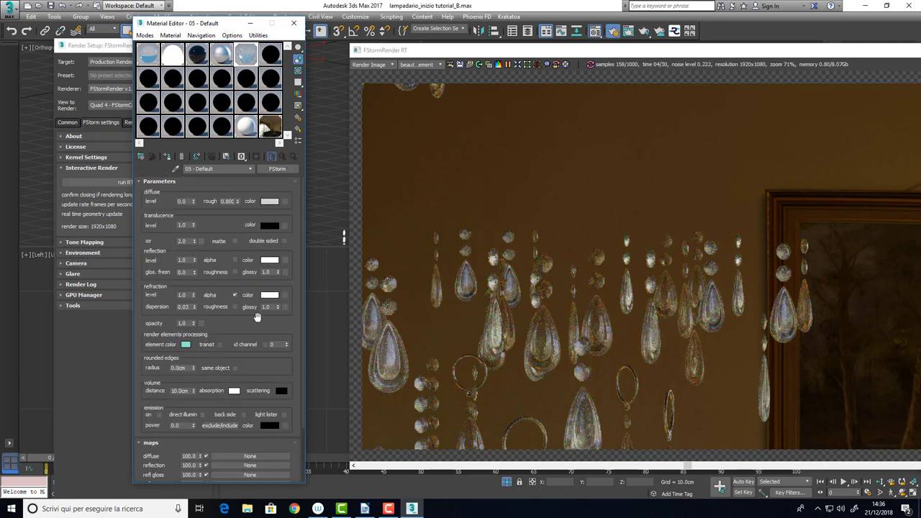
- Set the crystal bump multiplier to /10³ and the bump amount to 4.0cm
{"action": "left_click_drag", "start_coordinate": [302, 366], "coordinate": [304, 402]}
{"action": "left_click", "coordinate": [170, 465]}
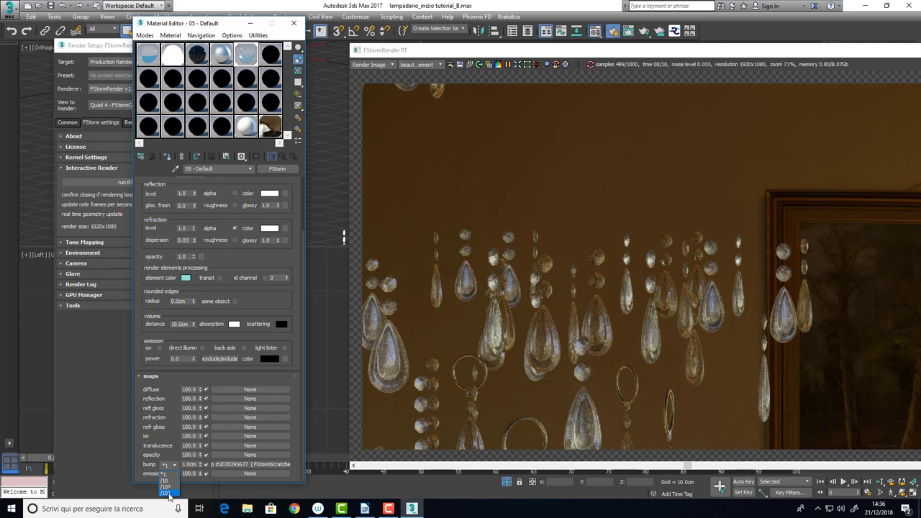
{"action": "left_click", "coordinate": [167, 492]}
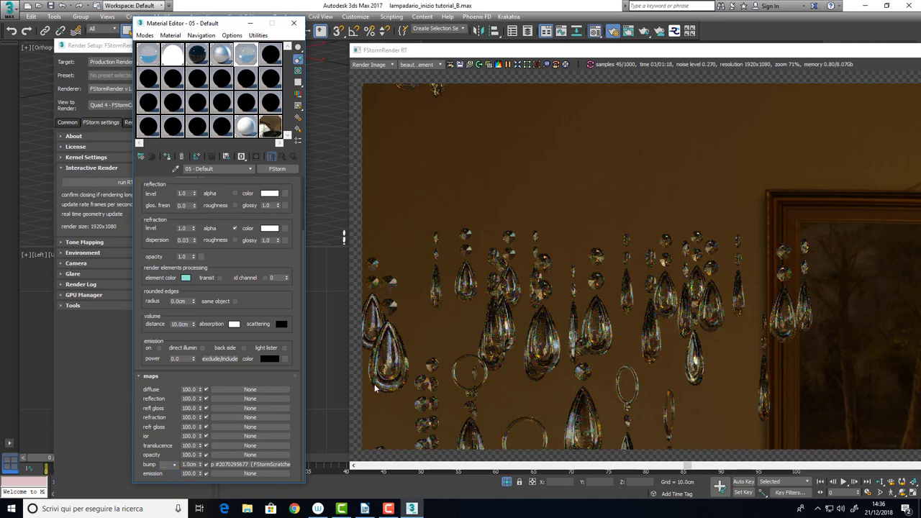
{"action": "double_click", "coordinate": [189, 465]}
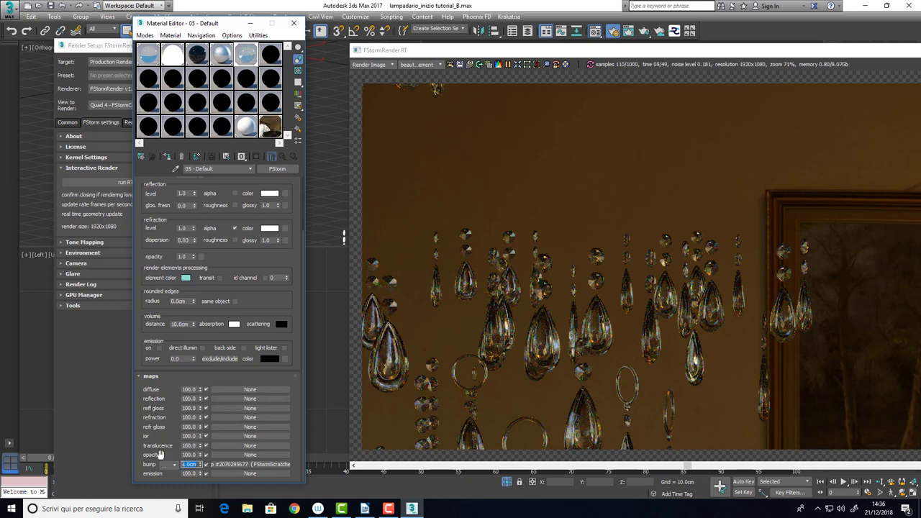
{"action": "type", "text": "4"}
{"action": "key", "text": "Return"}
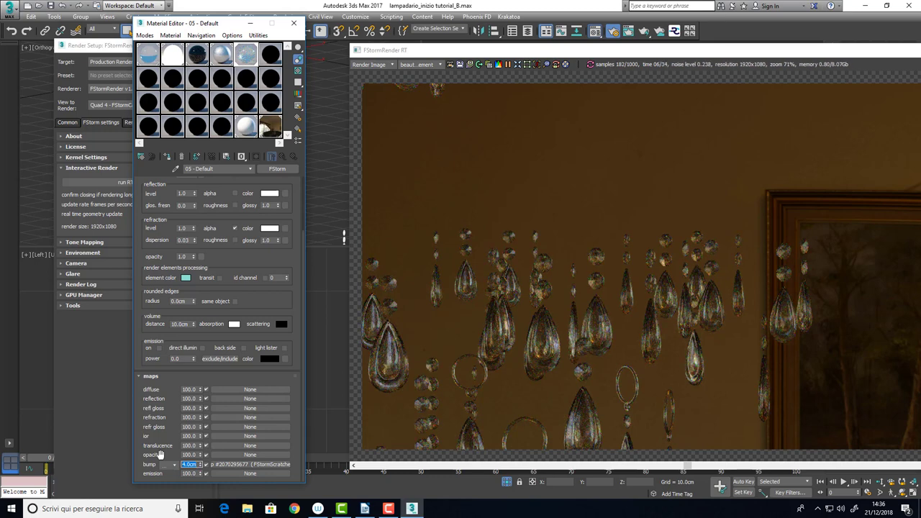
- Check a crystal droplet in the live render and lower the bump amount to 2.0cm
{"action": "left_click", "coordinate": [545, 325]}
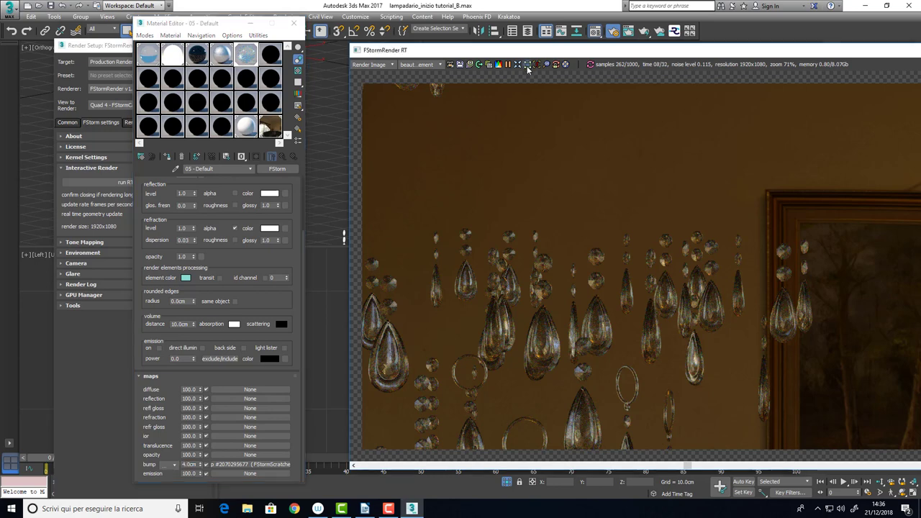
{"action": "left_click", "coordinate": [567, 374]}
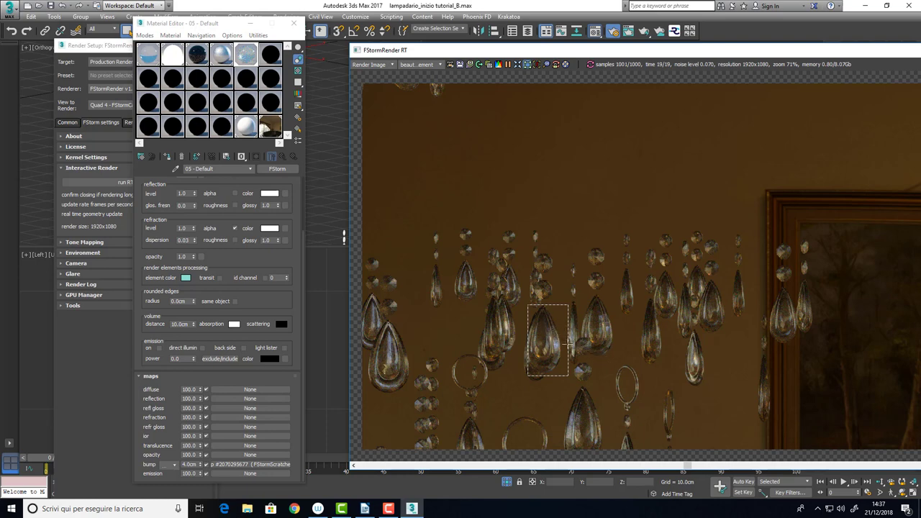
{"action": "double_click", "coordinate": [184, 465]}
{"action": "type", "text": "2"}
{"action": "key", "text": "Return"}
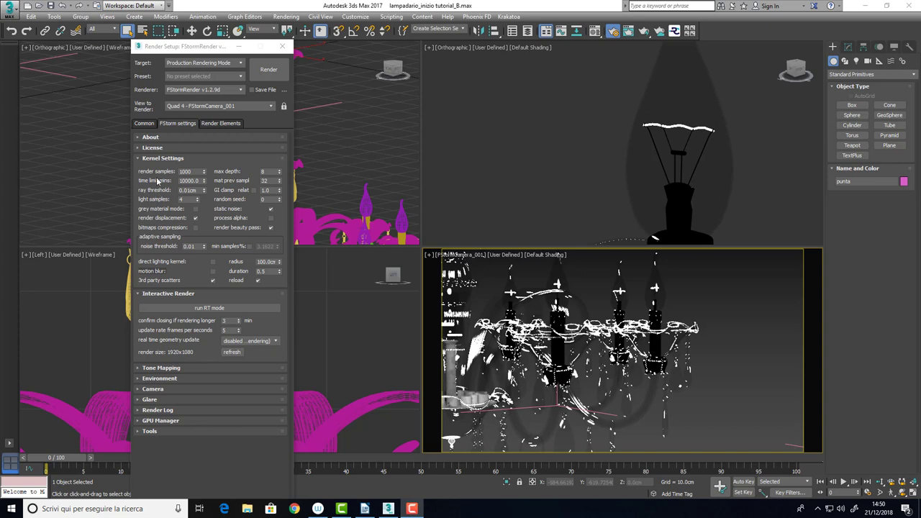
- Raise FStorm render samples from 1000 to 1000000
{"action": "left_click", "coordinate": [193, 171]}
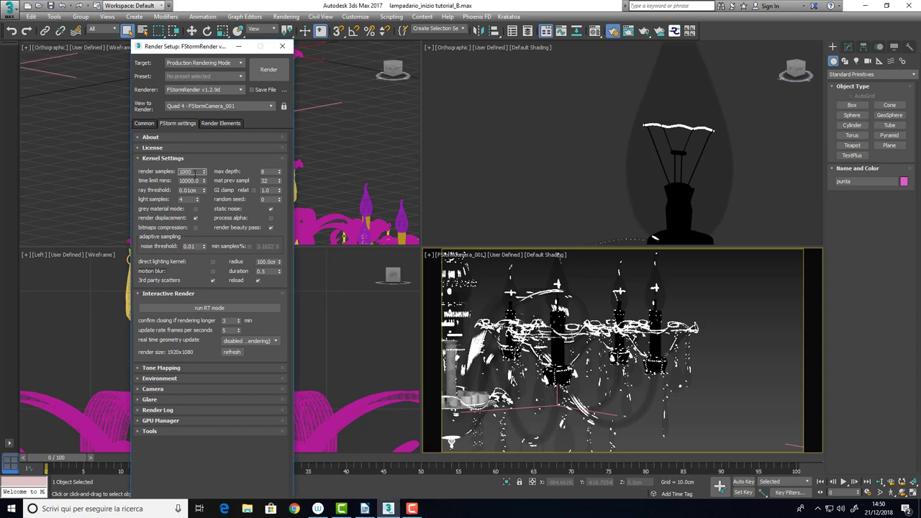
{"action": "type", "text": "000"}
{"action": "key", "text": "Return"}
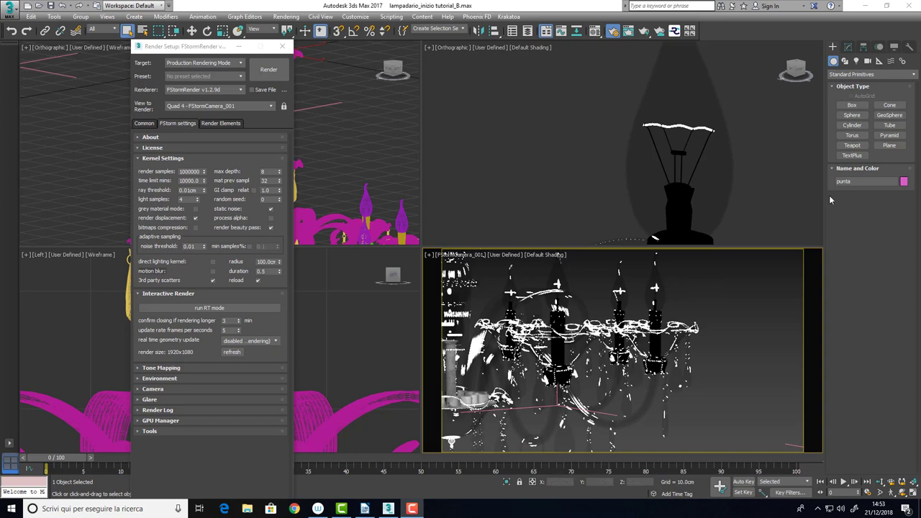
- Set FStorm light samples and max depth to 16 each
{"action": "double_click", "coordinate": [189, 200]}
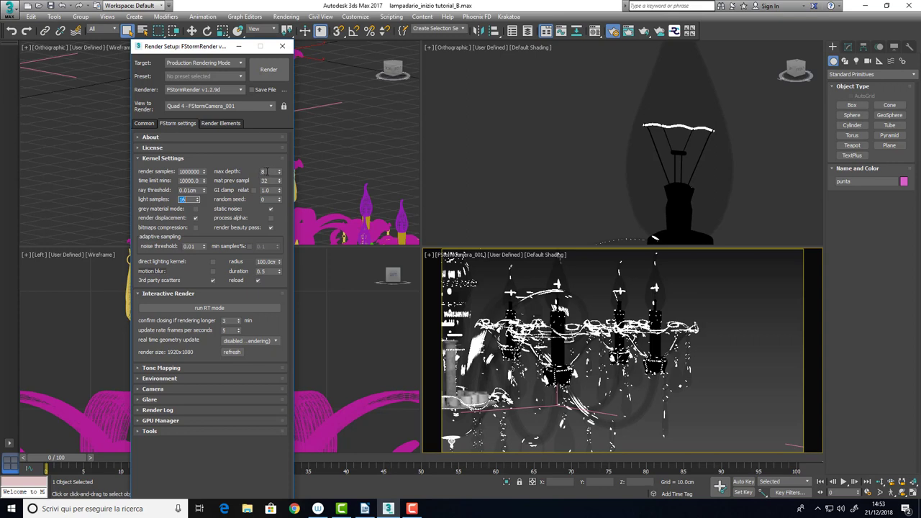
{"action": "double_click", "coordinate": [263, 171]}
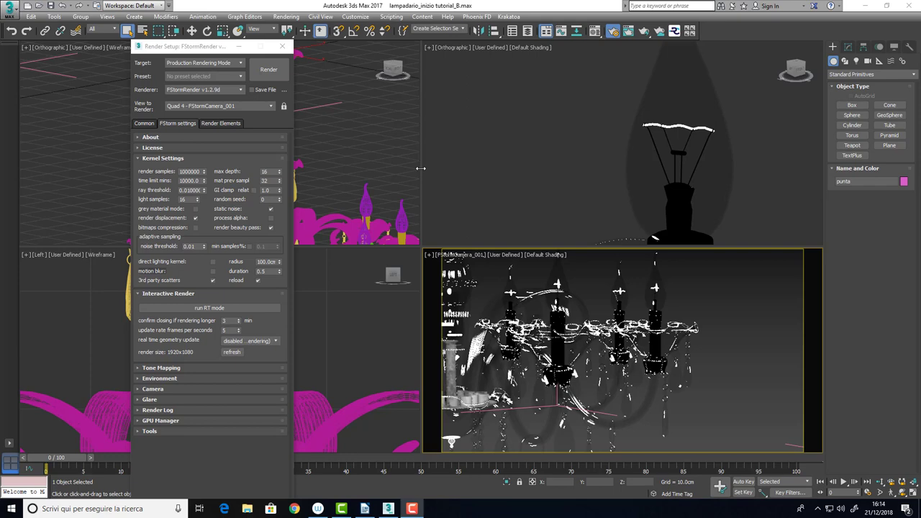
- Run the RT render restricted to a small region around the chandelier's central hub
{"action": "left_click", "coordinate": [207, 307]}
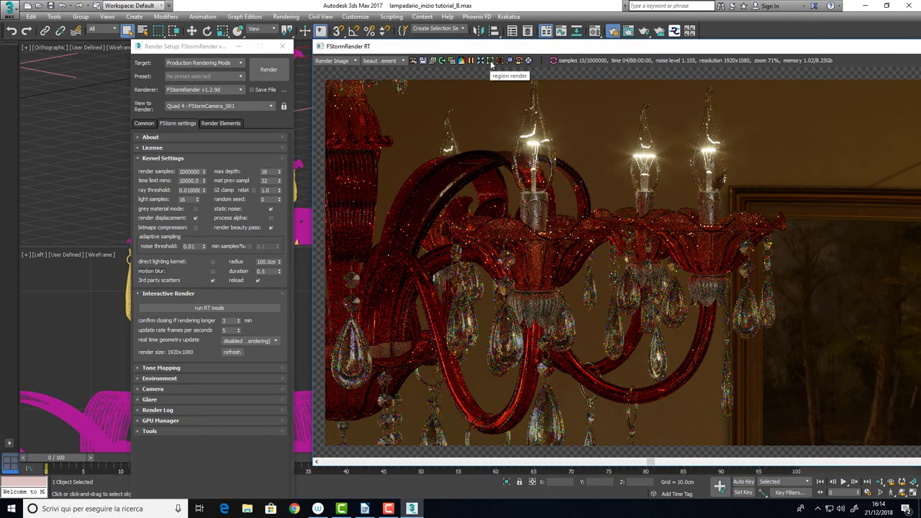
{"action": "left_click", "coordinate": [490, 62]}
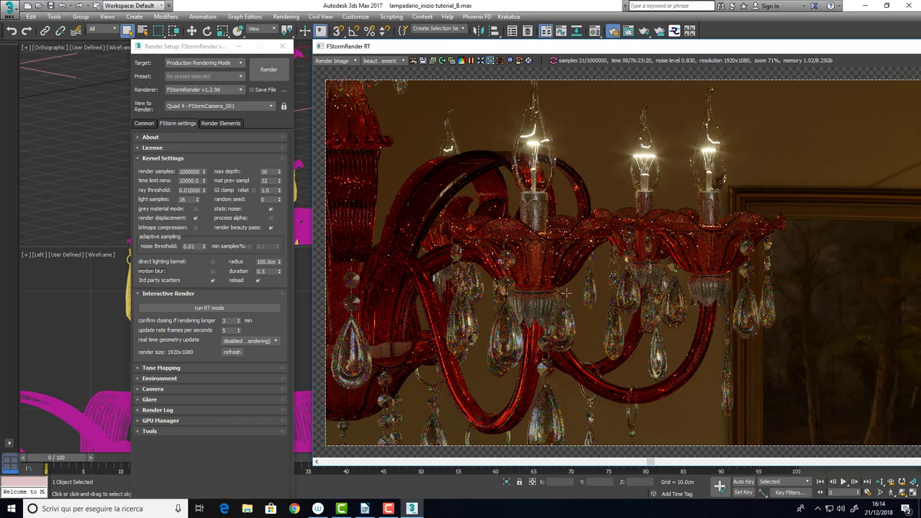
{"action": "left_click_drag", "start_coordinate": [560, 293], "coordinate": [507, 233]}
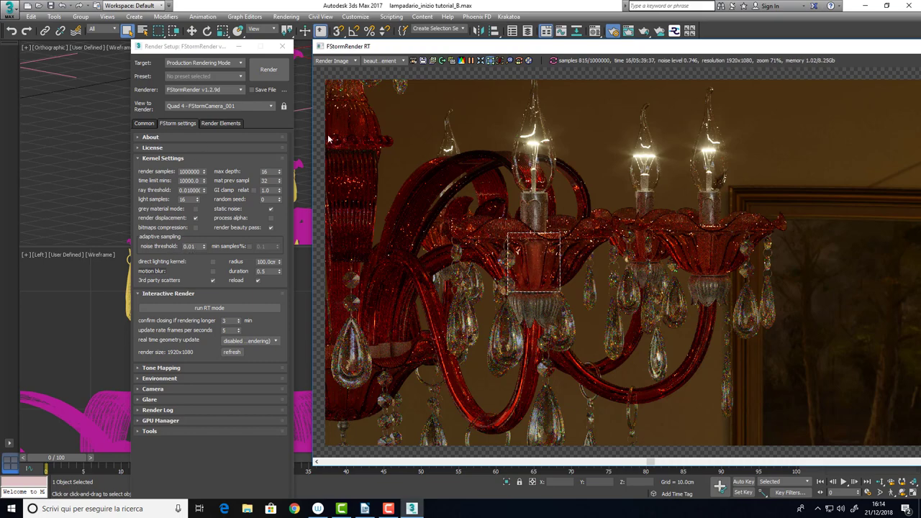
{"action": "left_click", "coordinate": [334, 61]}
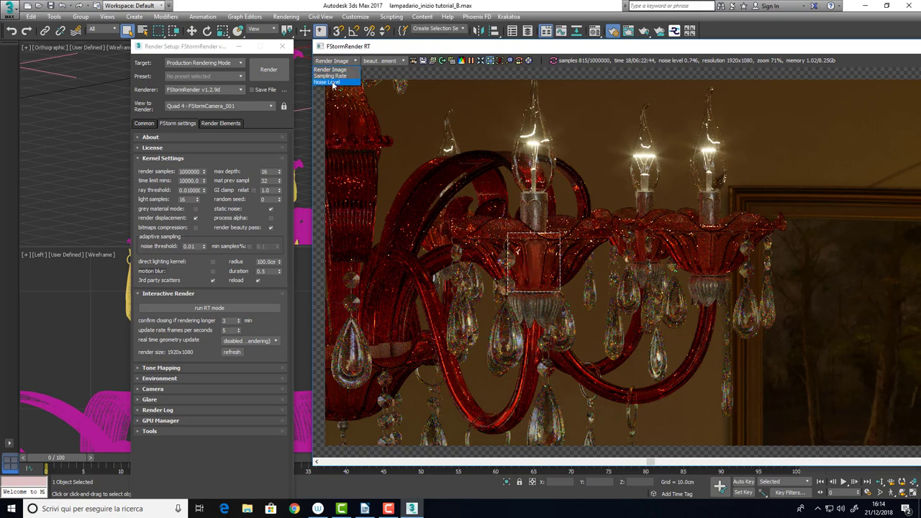
{"action": "left_click", "coordinate": [331, 82]}
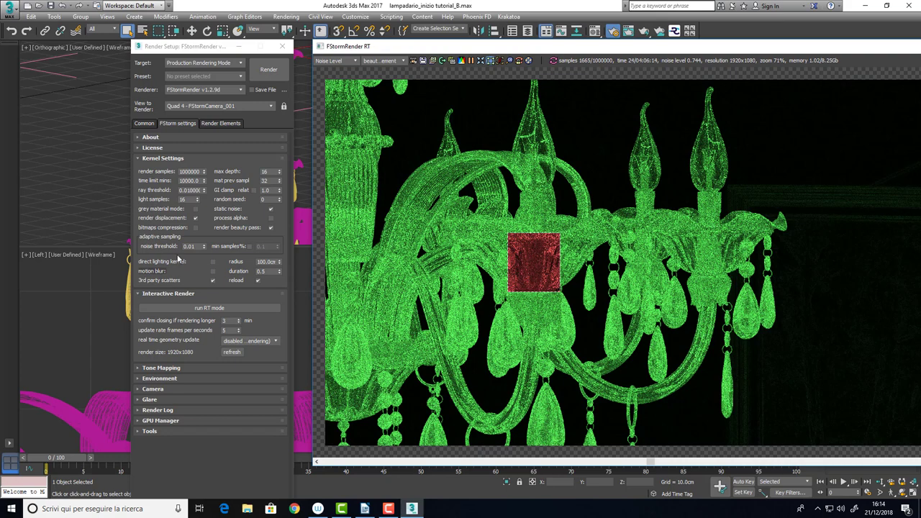
{"action": "left_click", "coordinate": [330, 61]}
{"action": "left_click", "coordinate": [332, 70]}
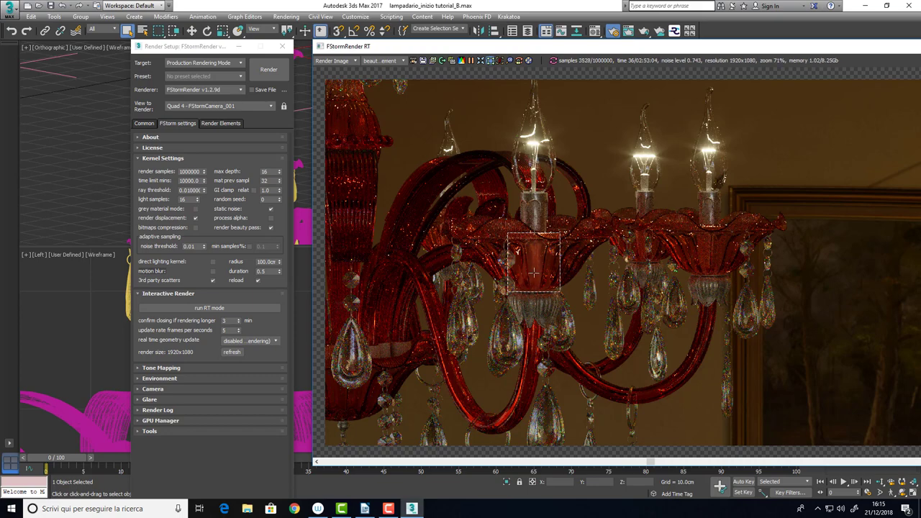
- Show the Noise Level channel and raise the noise threshold from 0.0999 to 0.1099
{"action": "left_click", "coordinate": [348, 62]}
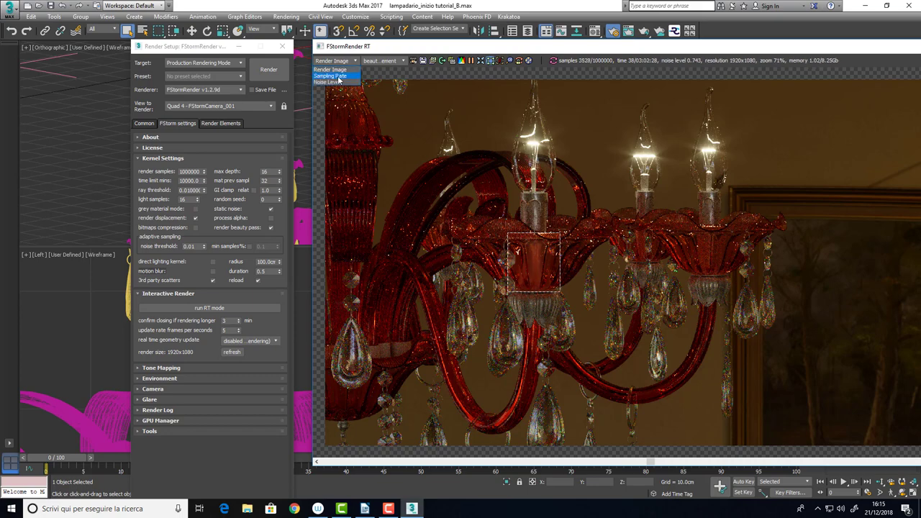
{"action": "left_click", "coordinate": [335, 82]}
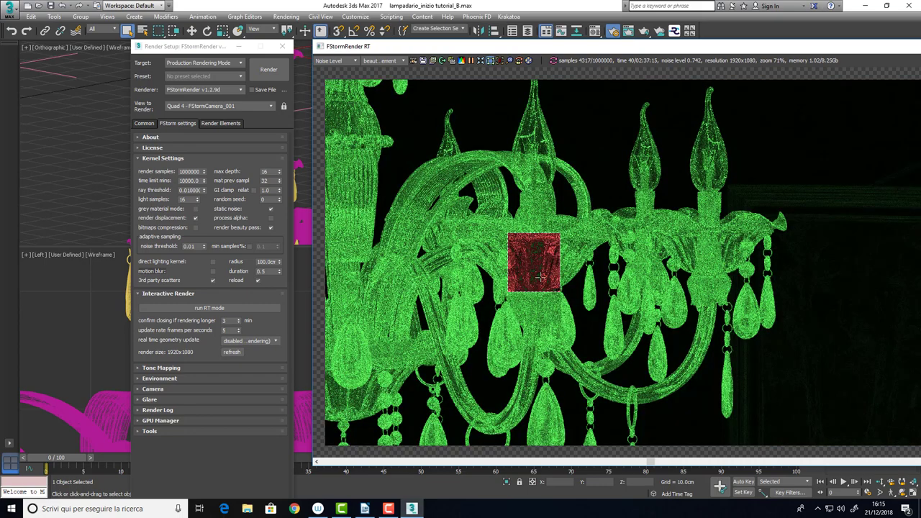
{"action": "left_click", "coordinate": [204, 245]}
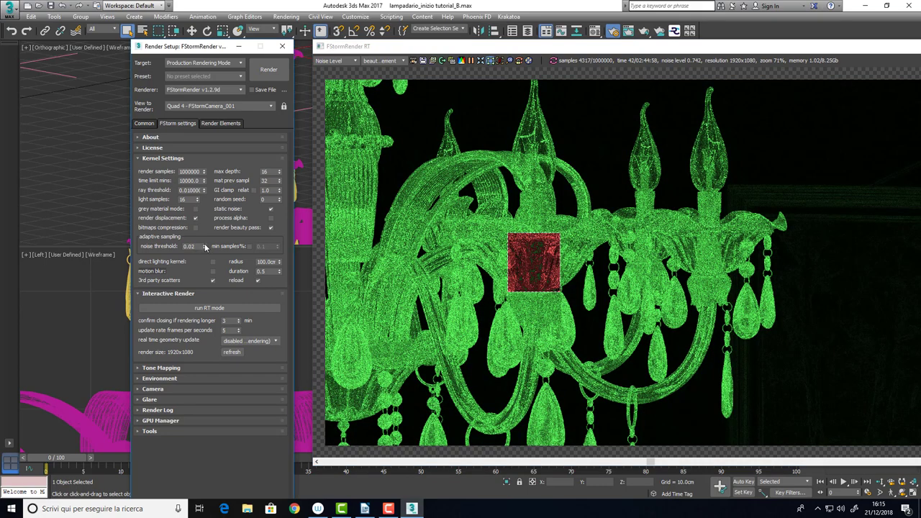
{"action": "left_click", "coordinate": [205, 245]}
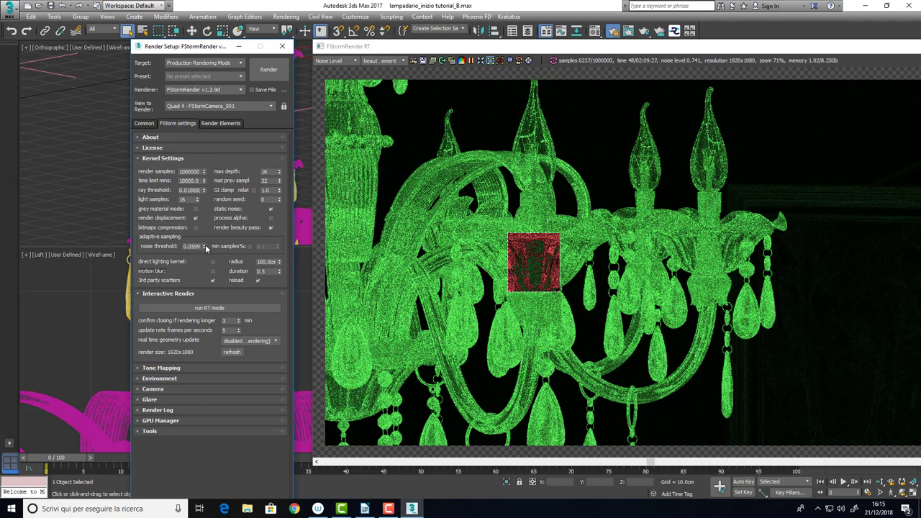
{"action": "left_click", "coordinate": [205, 246]}
{"action": "left_click", "coordinate": [205, 245]}
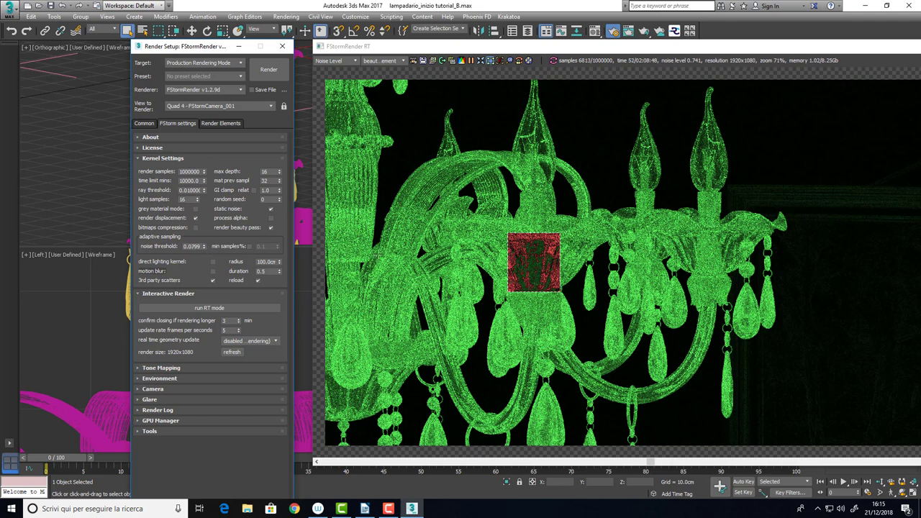
{"action": "left_click", "coordinate": [205, 245]}
{"action": "left_click", "coordinate": [205, 245]}
{"action": "left_click", "coordinate": [205, 246]}
{"action": "left_click", "coordinate": [205, 249]}
- Compare the Render Image and Noise Level channels at threshold 0.1099, ending on Render Image
{"action": "left_click", "coordinate": [337, 61]}
{"action": "left_click", "coordinate": [329, 69]}
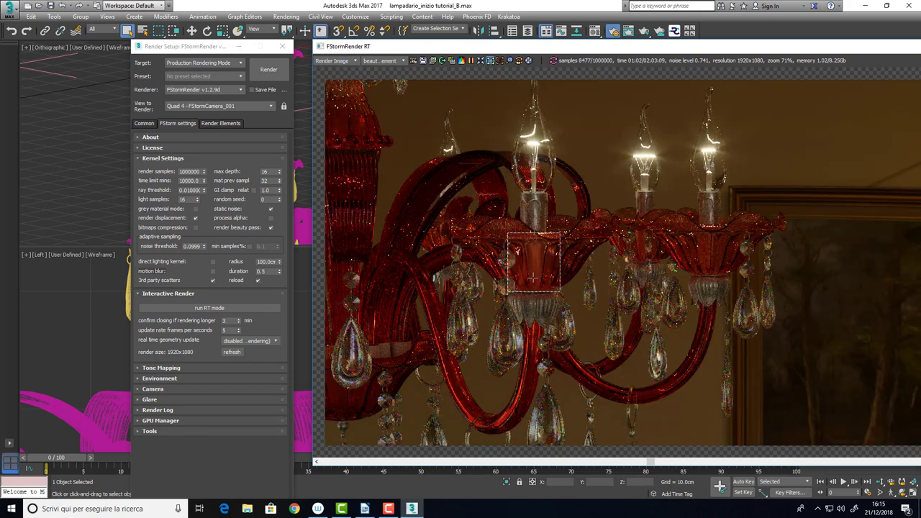
{"action": "left_click", "coordinate": [348, 61]}
{"action": "left_click", "coordinate": [336, 86]}
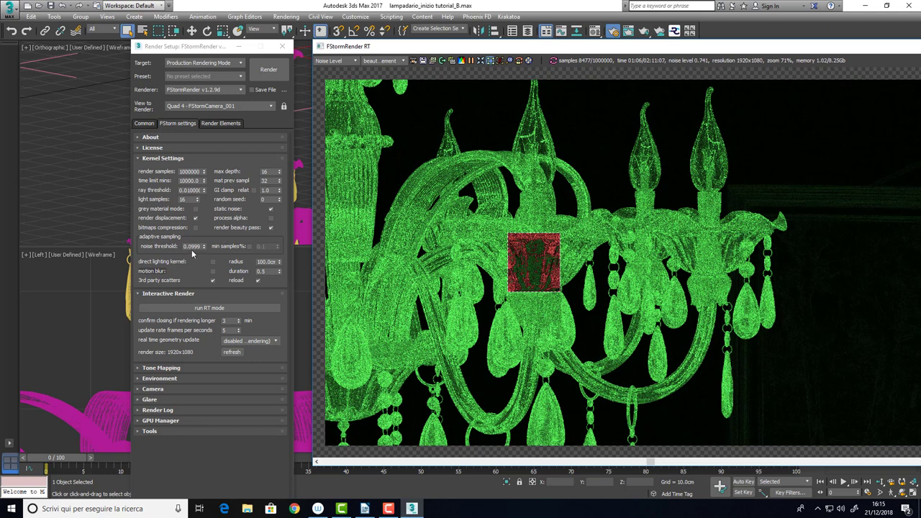
{"action": "left_click", "coordinate": [203, 244]}
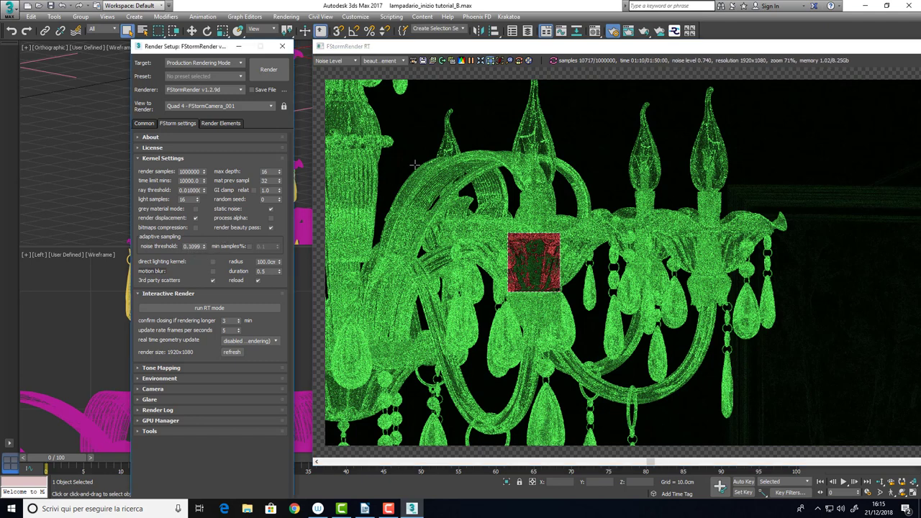
{"action": "left_click", "coordinate": [334, 61]}
{"action": "left_click", "coordinate": [331, 69]}
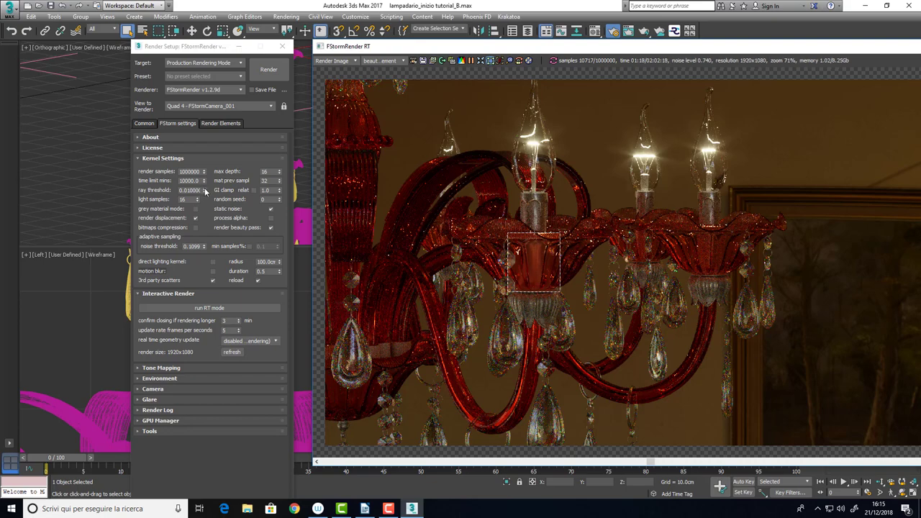
{"action": "left_click", "coordinate": [205, 190]}
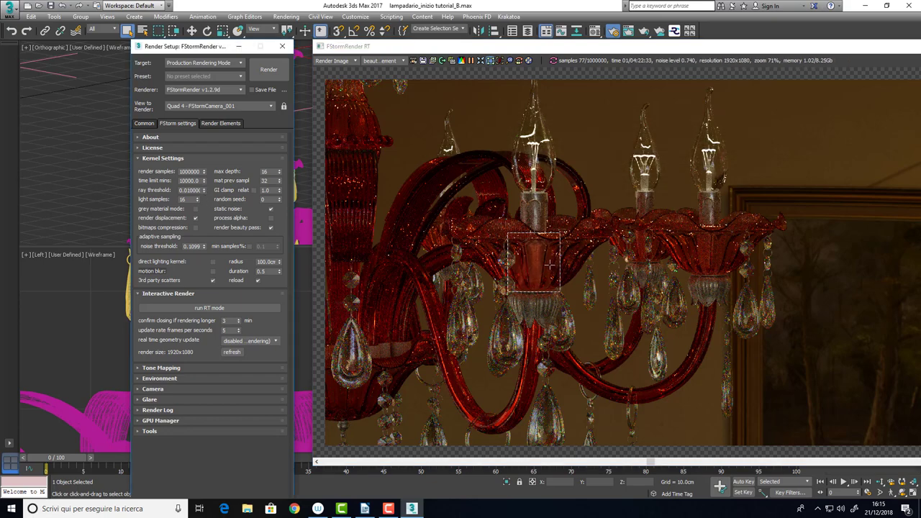
{"action": "left_click", "coordinate": [352, 61]}
{"action": "left_click", "coordinate": [332, 80]}
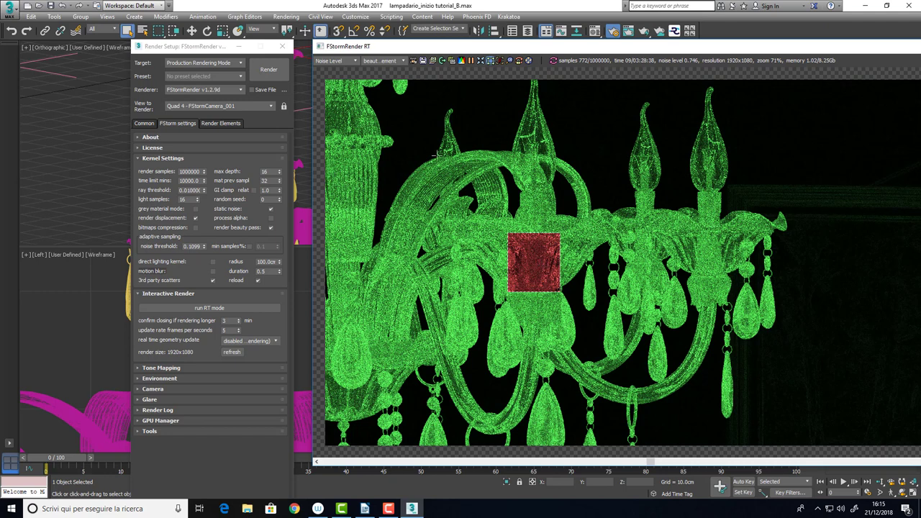
{"action": "left_click", "coordinate": [345, 62]}
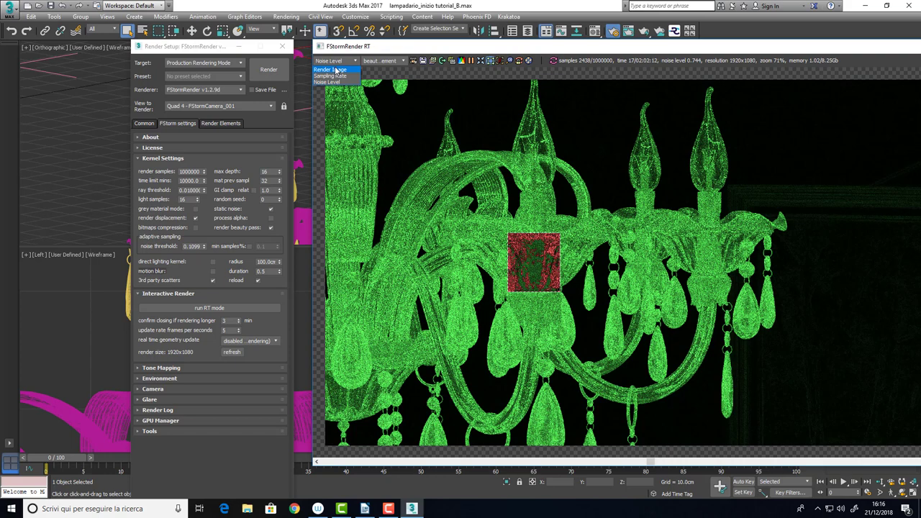
{"action": "left_click", "coordinate": [336, 70]}
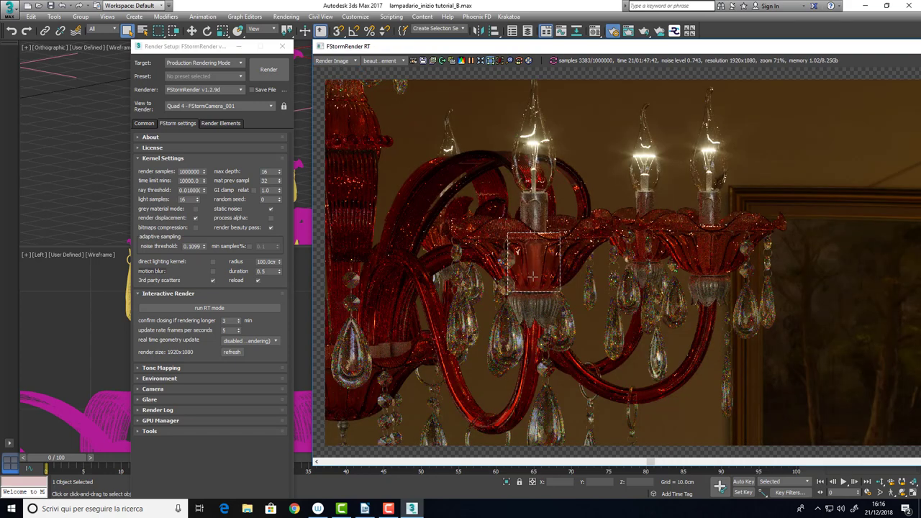
{"action": "left_click", "coordinate": [332, 61]}
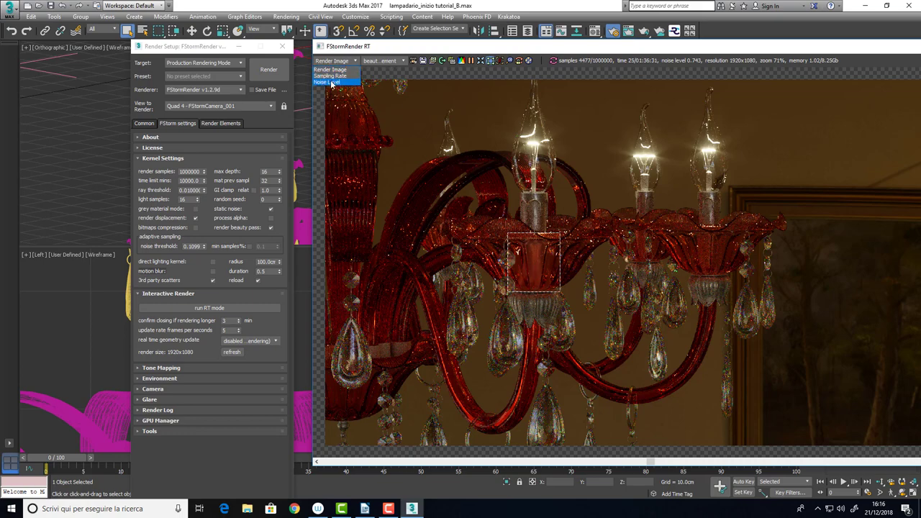
{"action": "left_click", "coordinate": [332, 83]}
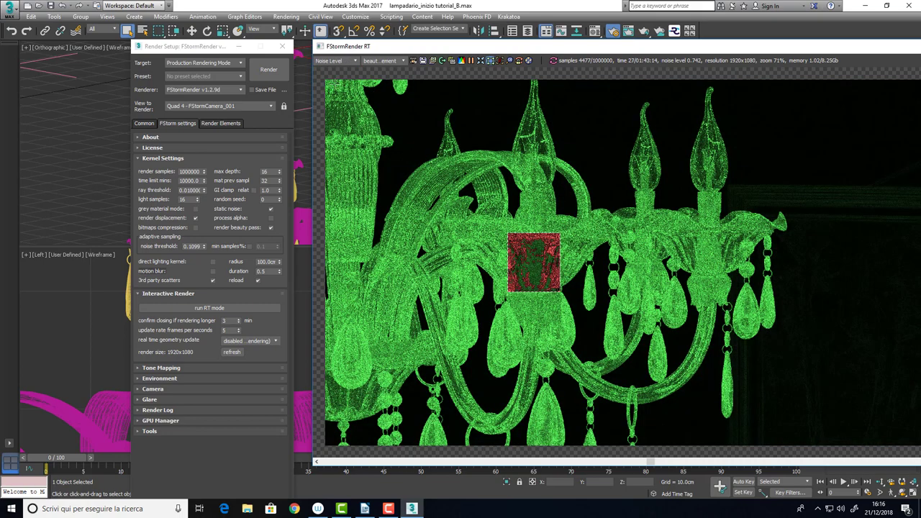
{"action": "left_click", "coordinate": [333, 61]}
{"action": "left_click", "coordinate": [333, 69]}
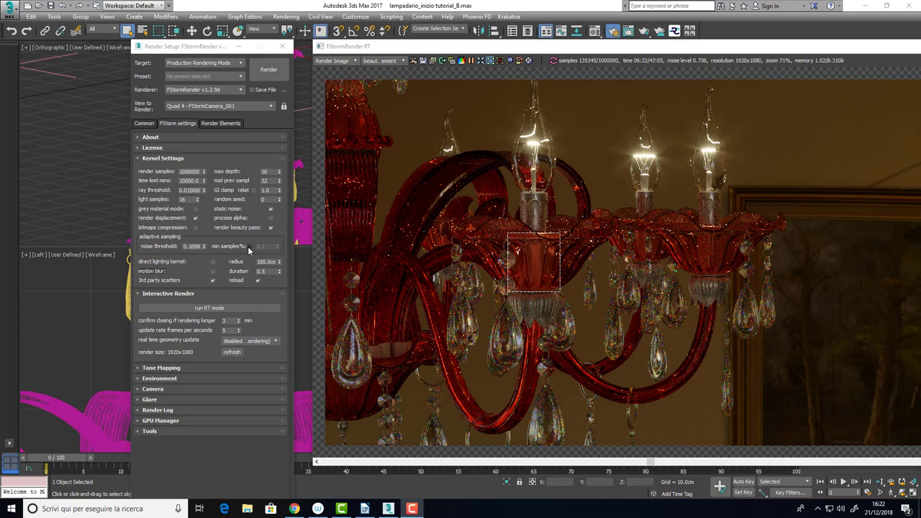
- Enable the adaptive sampling min samples% limit, leaving it at 0.1
{"action": "left_click", "coordinate": [249, 246]}
{"action": "left_click", "coordinate": [257, 280]}
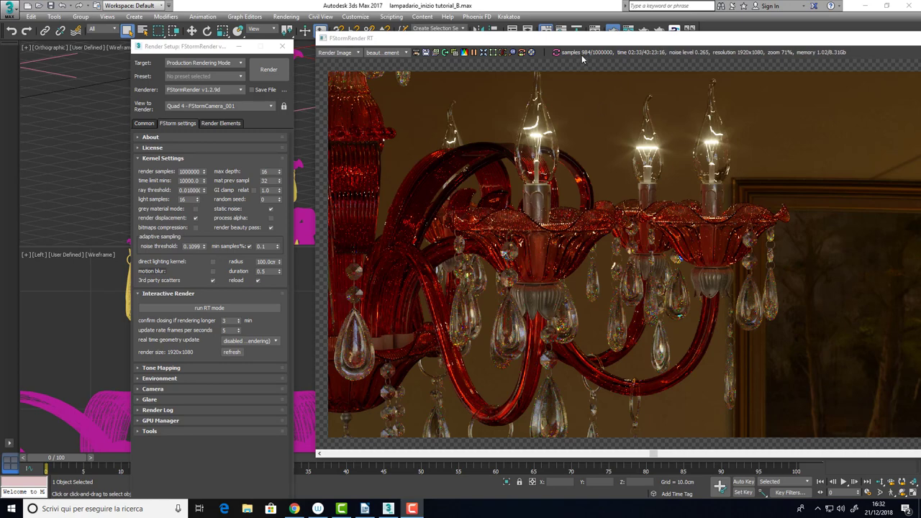
- View the Noise Level channel, then switch the RT window back to Render Image
{"action": "left_click", "coordinate": [336, 52]}
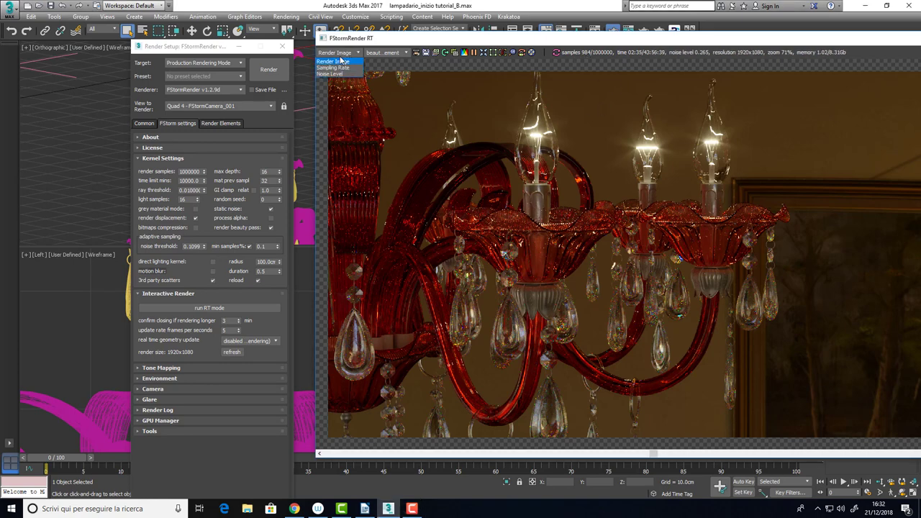
{"action": "left_click", "coordinate": [337, 74]}
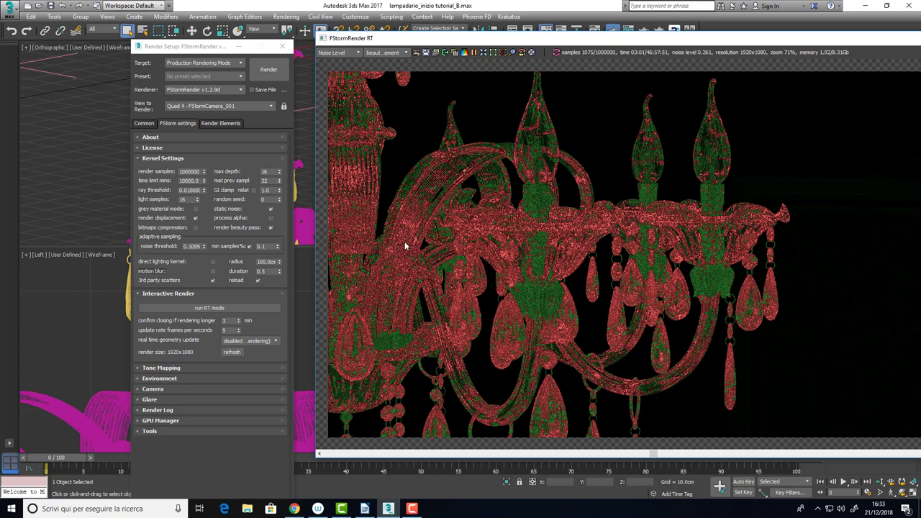
{"action": "left_click", "coordinate": [338, 52]}
{"action": "left_click", "coordinate": [336, 62]}
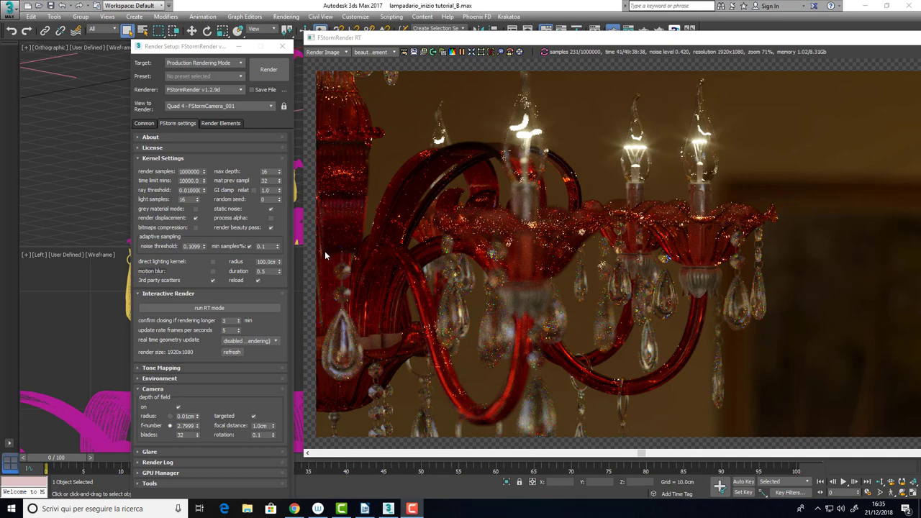
{"action": "left_click", "coordinate": [177, 407]}
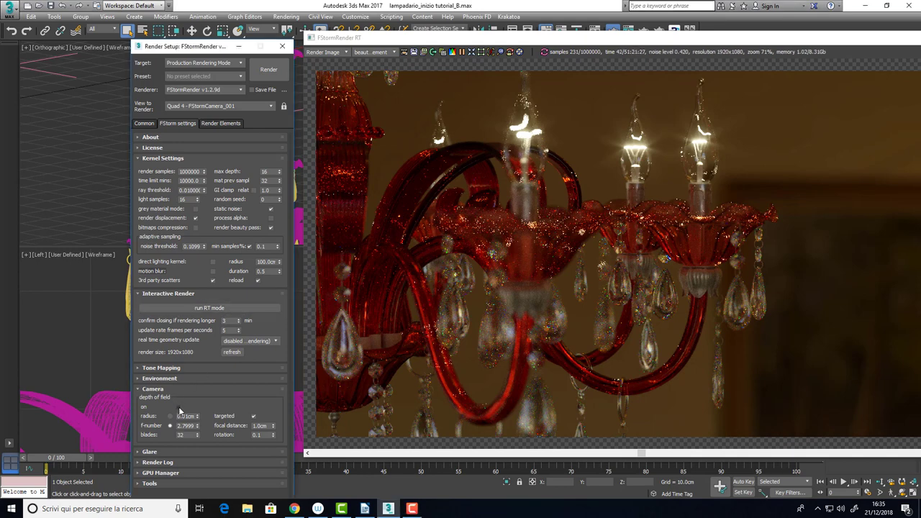
{"action": "left_click", "coordinate": [227, 352]}
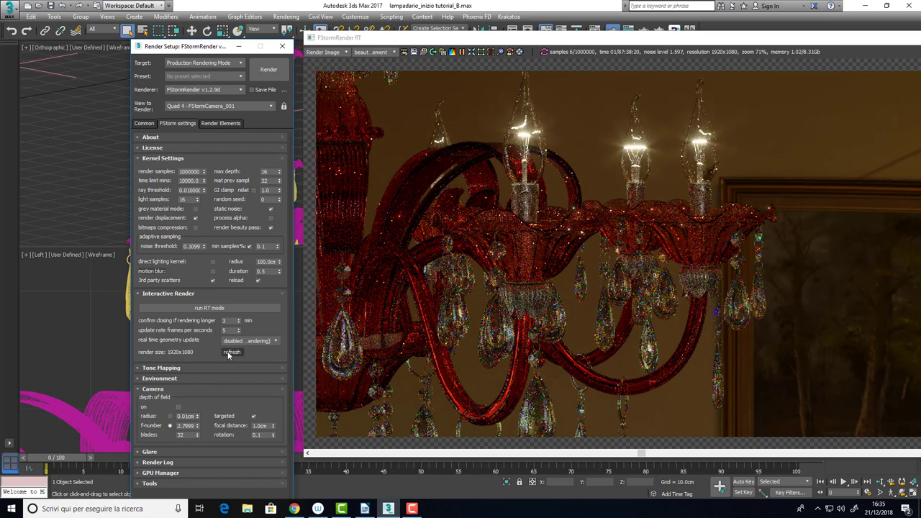
{"action": "left_click", "coordinate": [178, 407]}
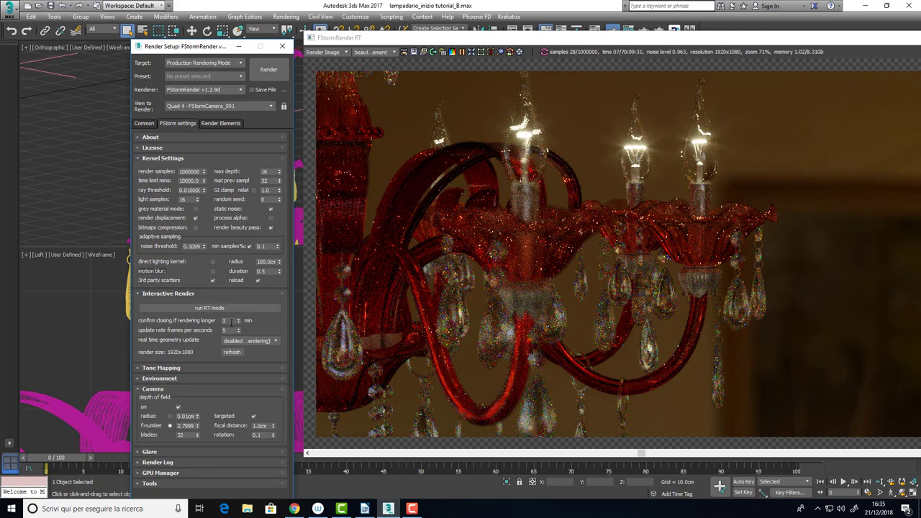
{"action": "left_click", "coordinate": [171, 416]}
{"action": "left_click", "coordinate": [232, 352]}
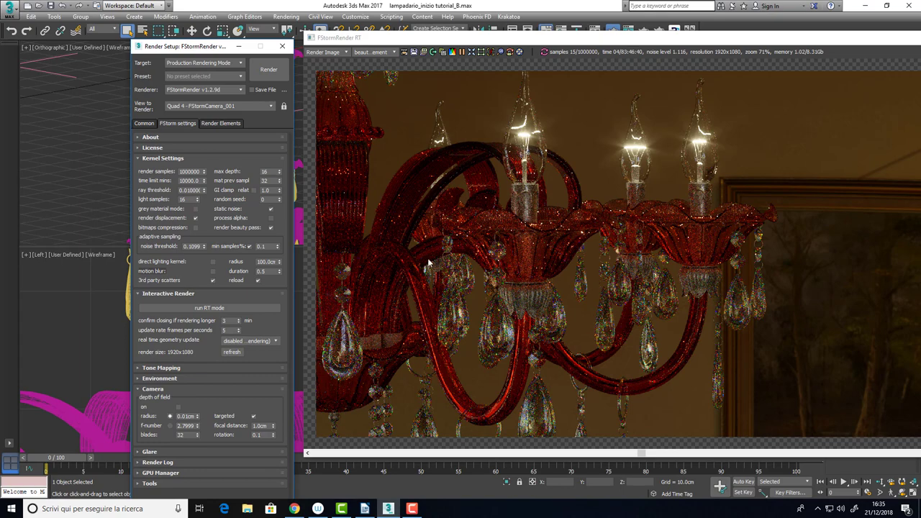
{"action": "left_click", "coordinate": [179, 407]}
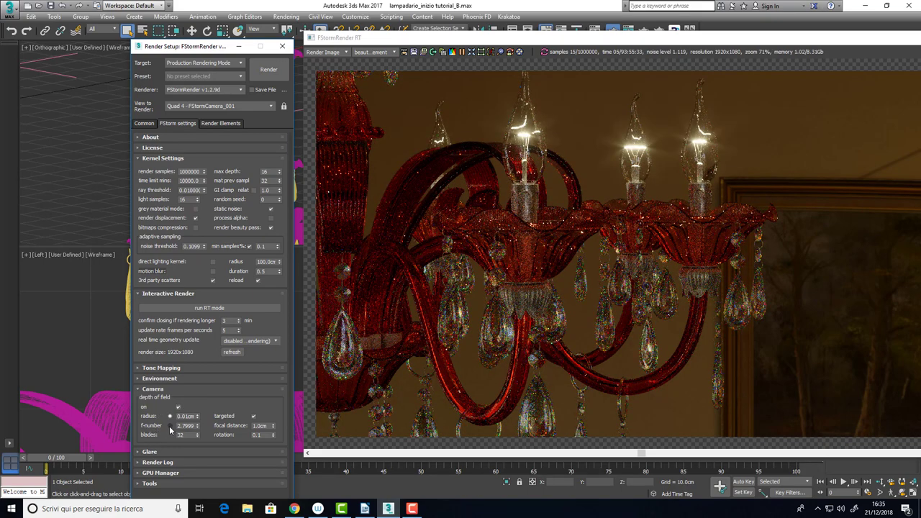
{"action": "left_click", "coordinate": [173, 427]}
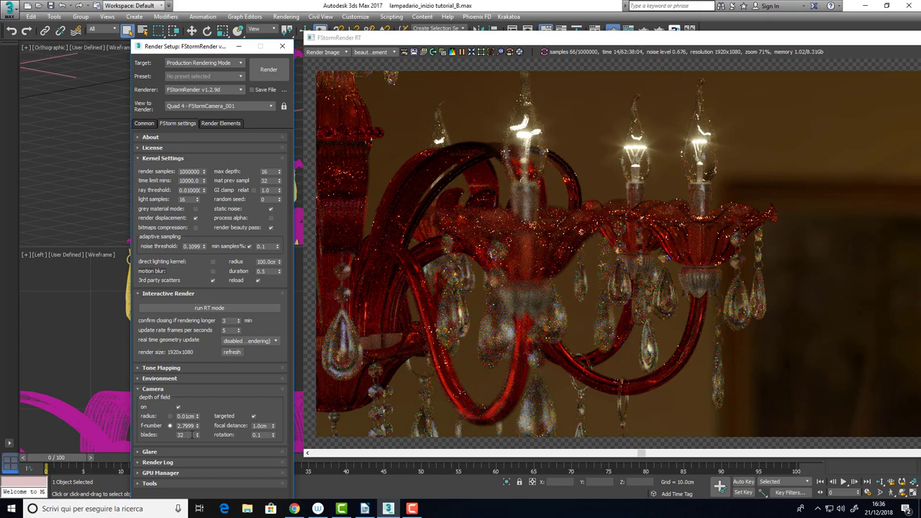
- Set the aperture to 6 blades and pick the focal distance on the chandelier
{"action": "left_click_drag", "start_coordinate": [192, 435], "coordinate": [162, 436]}
{"action": "type", "text": "6"}
{"action": "key", "text": "Return"}
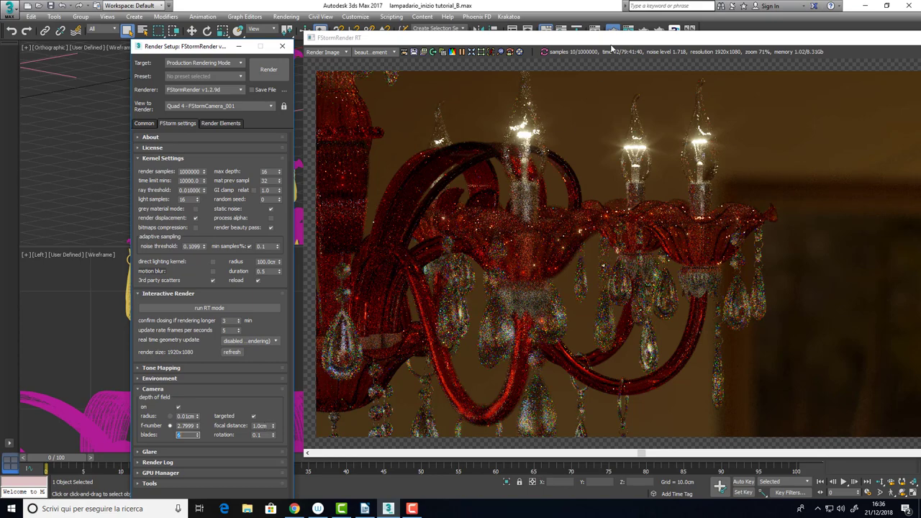
{"action": "mouse_move", "coordinate": [599, 43]}
{"action": "left_mouse_down"}
{"action": "mouse_move", "coordinate": [628, 45]}
{"action": "mouse_move", "coordinate": [606, 45]}
{"action": "left_mouse_up"}
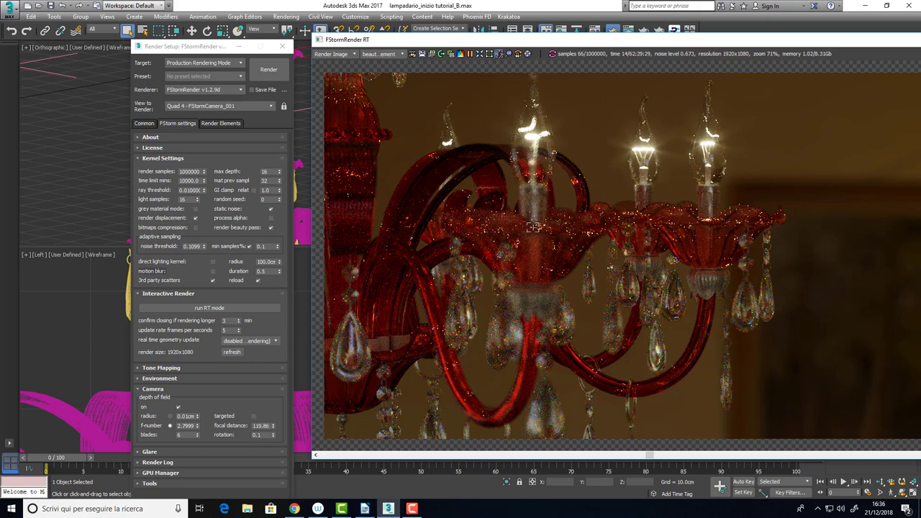
{"action": "left_click", "coordinate": [533, 226]}
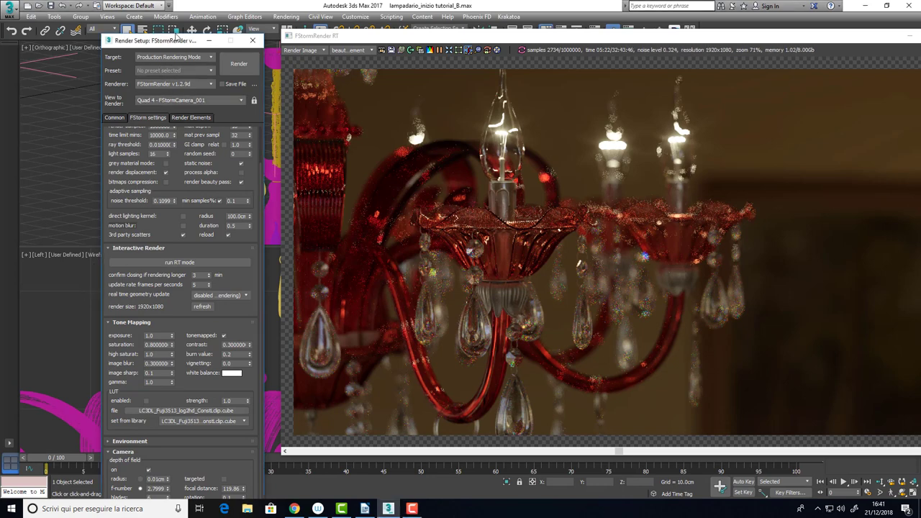
- Raise the tone-mapping vignetting step by step through 0 and 0.6 to 1.0
{"action": "left_click_drag", "start_coordinate": [170, 42], "coordinate": [179, 21]}
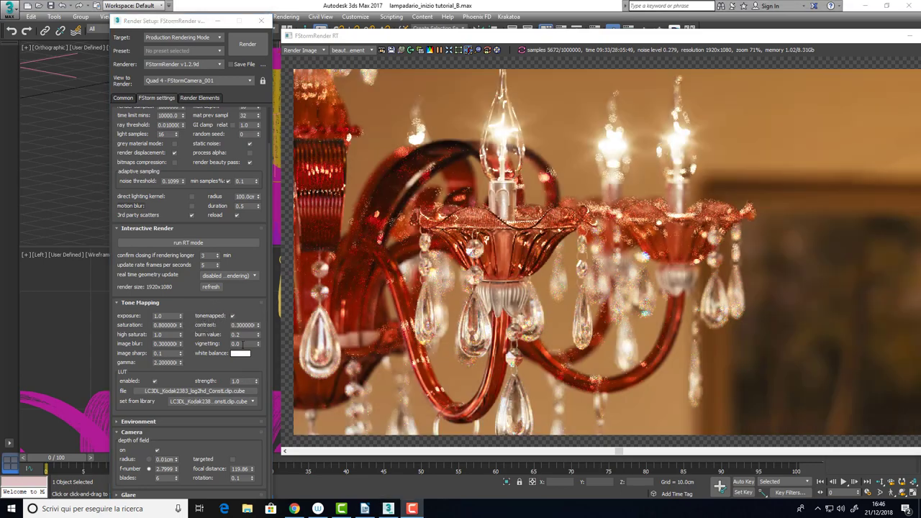
{"action": "double_click", "coordinate": [244, 345]}
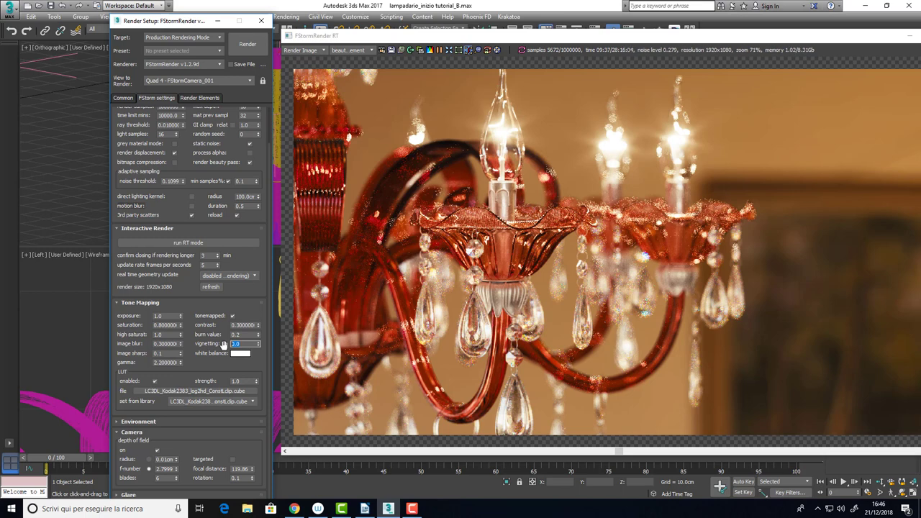
{"action": "type", "text": "0"}
{"action": "key", "text": "Return"}
{"action": "type", "text": "0.6"}
{"action": "key", "text": "Return"}
{"action": "type", "text": "1.0"}
{"action": "key", "text": "Return"}
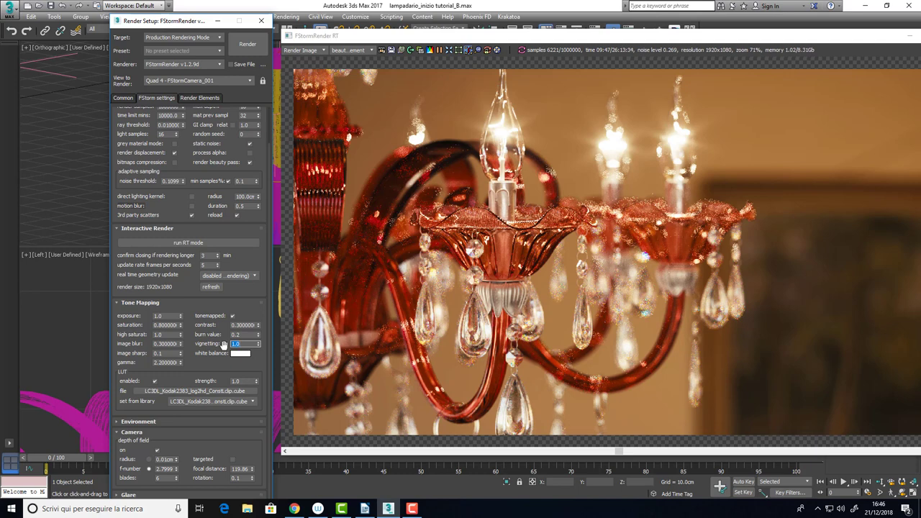